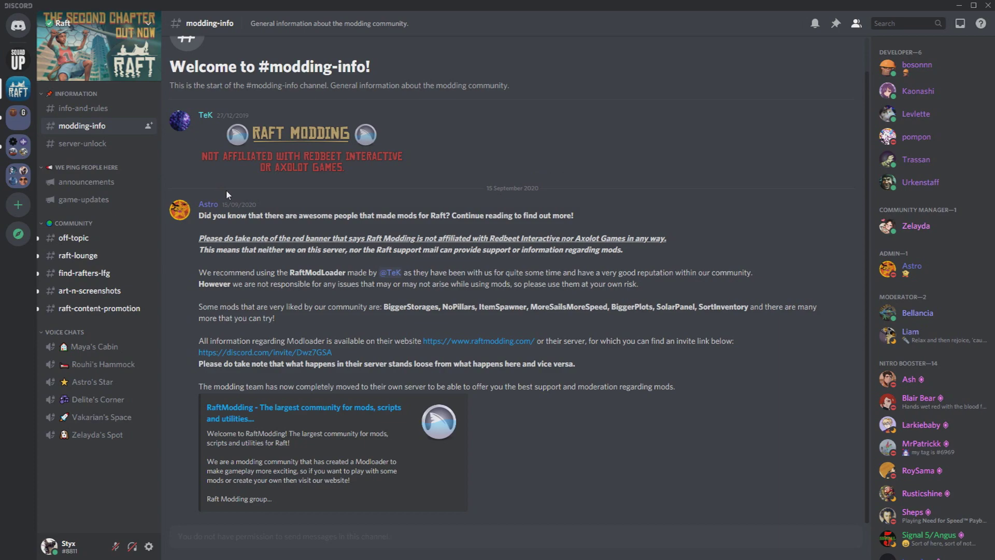
# Highlight the RaftModLoader recommendation, reputation remark and use-at-your-own-risk disclaimers while reading.
pyautogui.moveTo(197, 275); pyautogui.dragTo(372, 278)
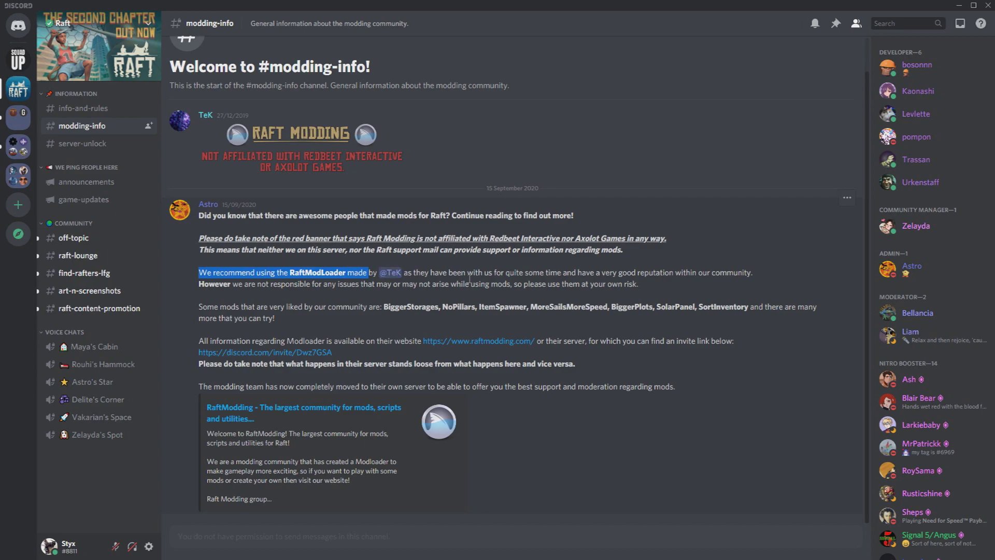
pyautogui.moveTo(572, 273); pyautogui.dragTo(745, 283)
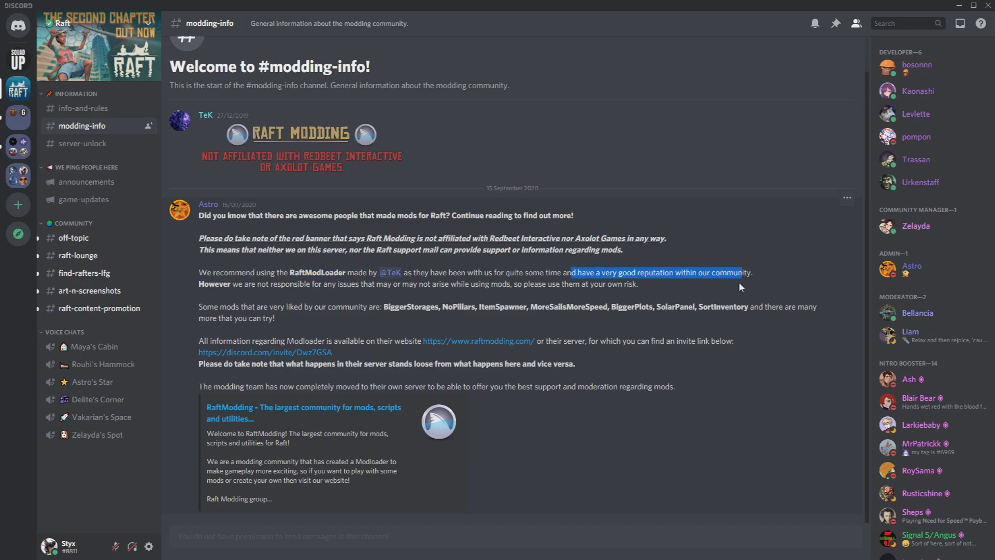
pyautogui.click(740, 287)
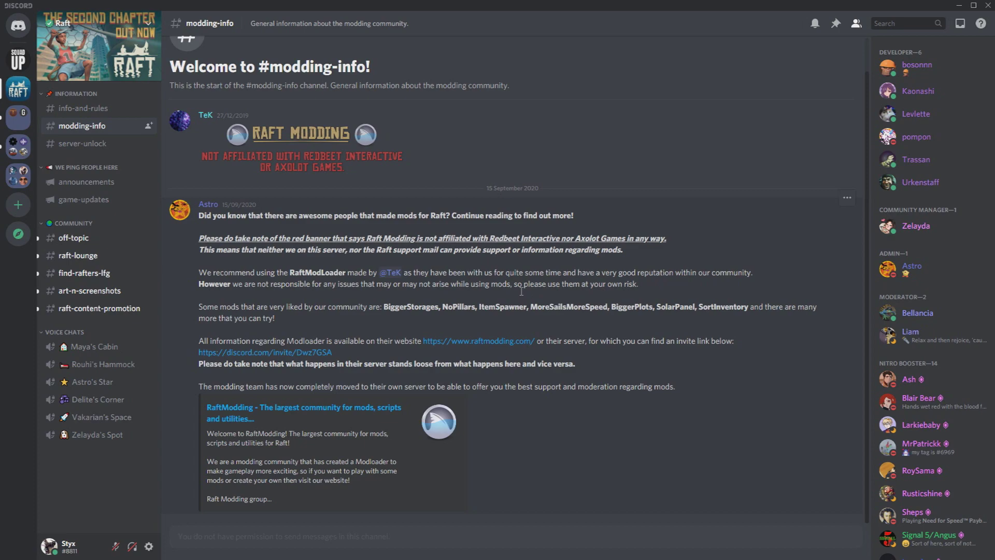
pyautogui.moveTo(251, 285); pyautogui.dragTo(407, 286)
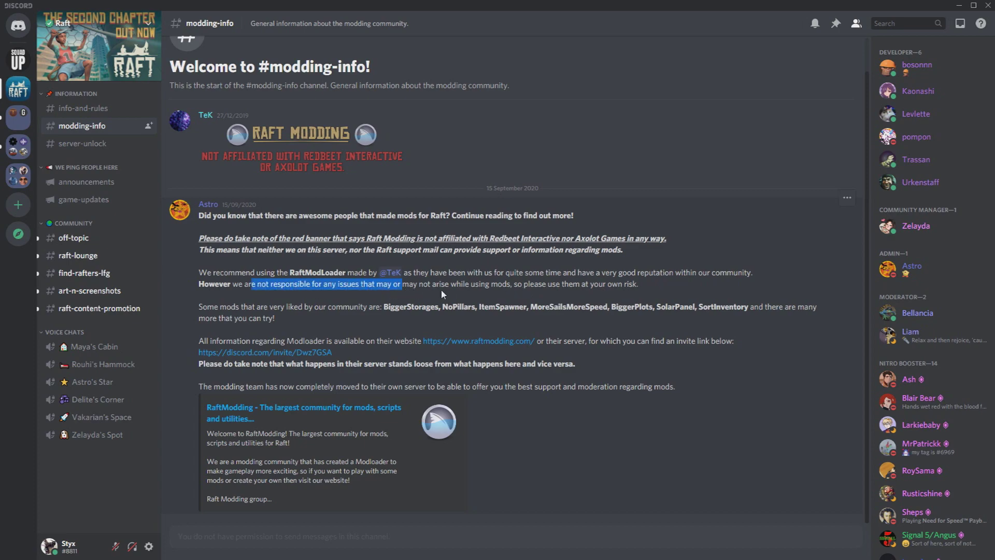
pyautogui.click(449, 293)
pyautogui.moveTo(522, 287); pyautogui.dragTo(660, 289)
pyautogui.click(660, 290)
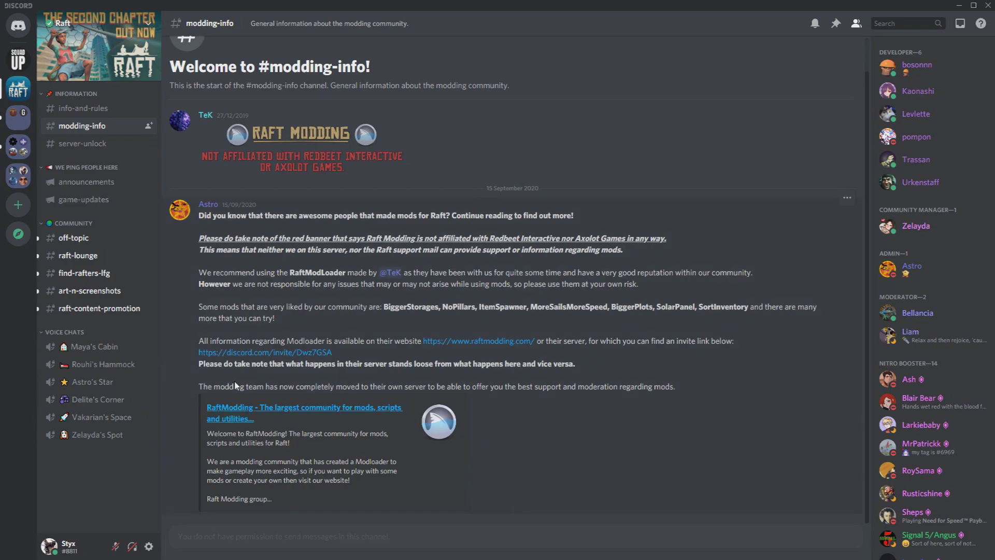
# Follow the embed link to raftmodding.com, confirm leaving Discord, and maximize the browser window.
pyautogui.click(244, 418)
pyautogui.click(584, 305)
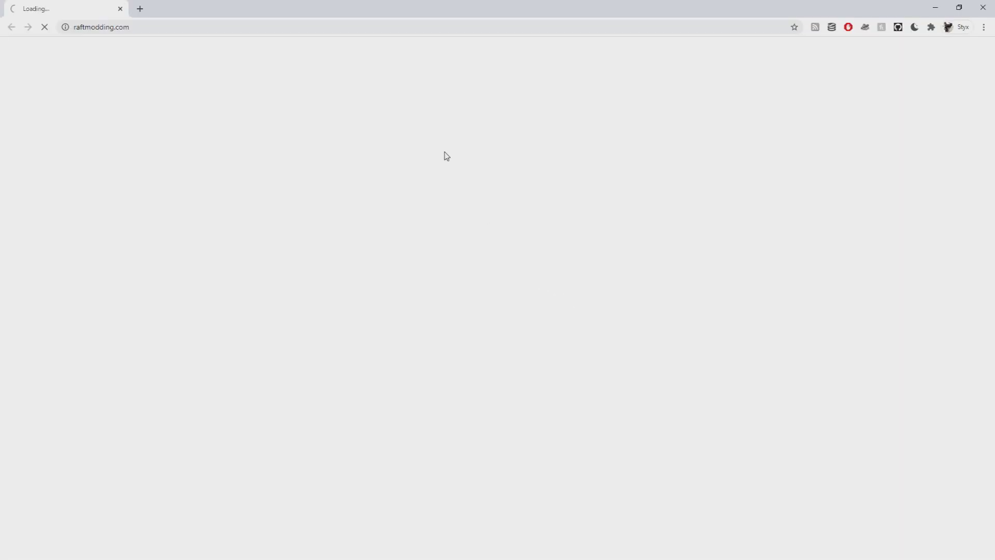
pyautogui.moveTo(332, 8); pyautogui.dragTo(456, 103)
pyautogui.doubleClick(454, 102)
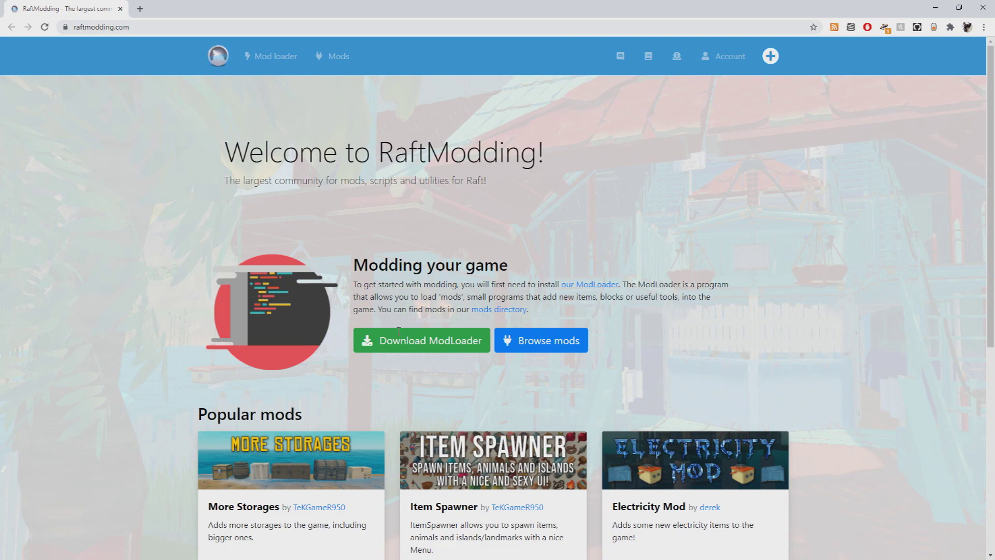
# From the Welcome to RaftModding page, browse the Raft mods directory.
pyautogui.moveTo(254, 164); pyautogui.dragTo(582, 172)
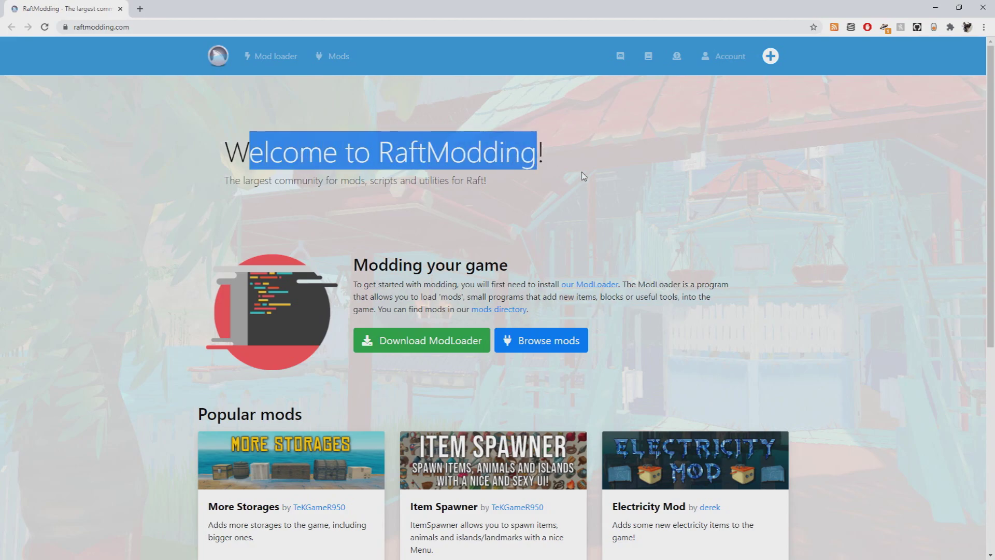
pyautogui.click(338, 57)
pyautogui.scroll(-15, 490, 294)
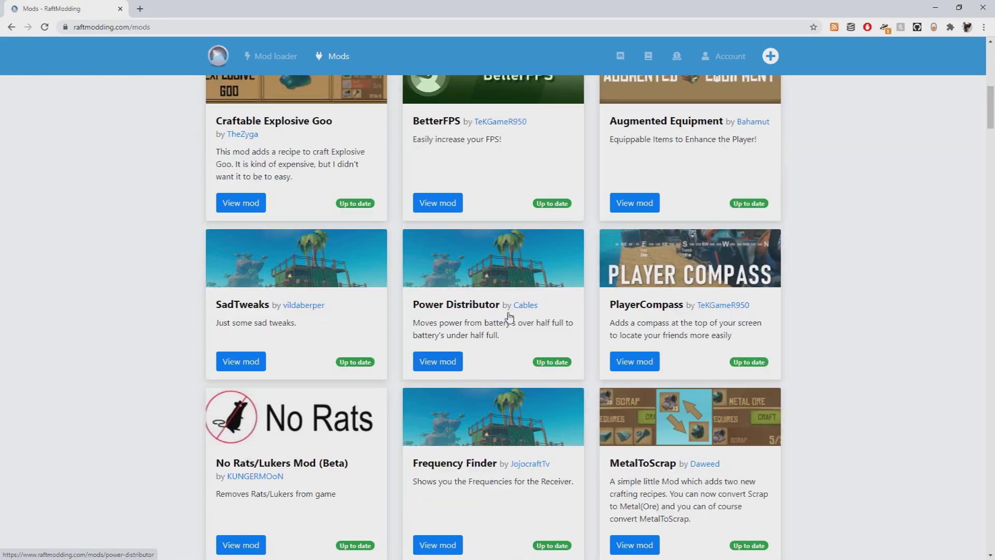
pyautogui.scroll(15, 513, 317)
pyautogui.scroll(2, 369, 180)
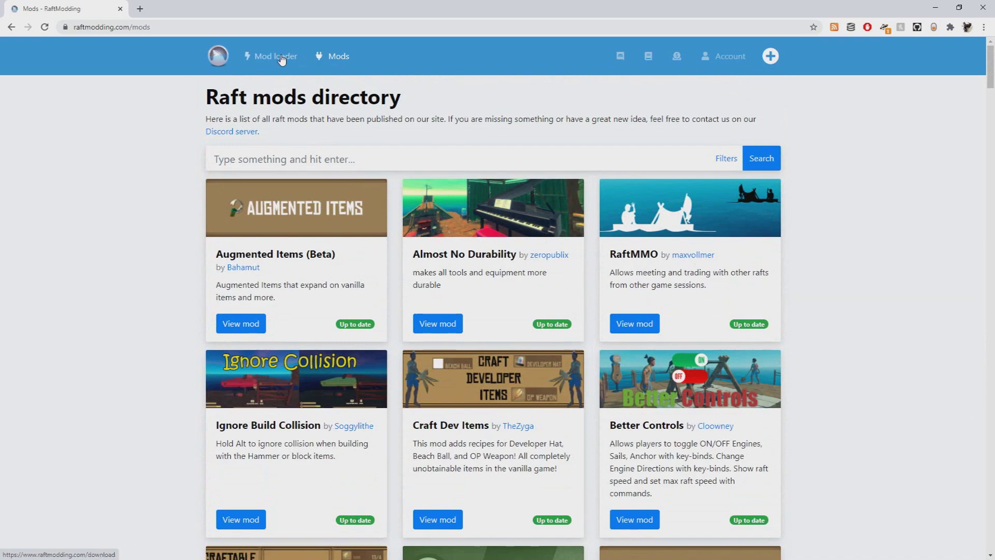
# View the Mod Loader download page, then return home to the Popular mods section.
pyautogui.click(276, 58)
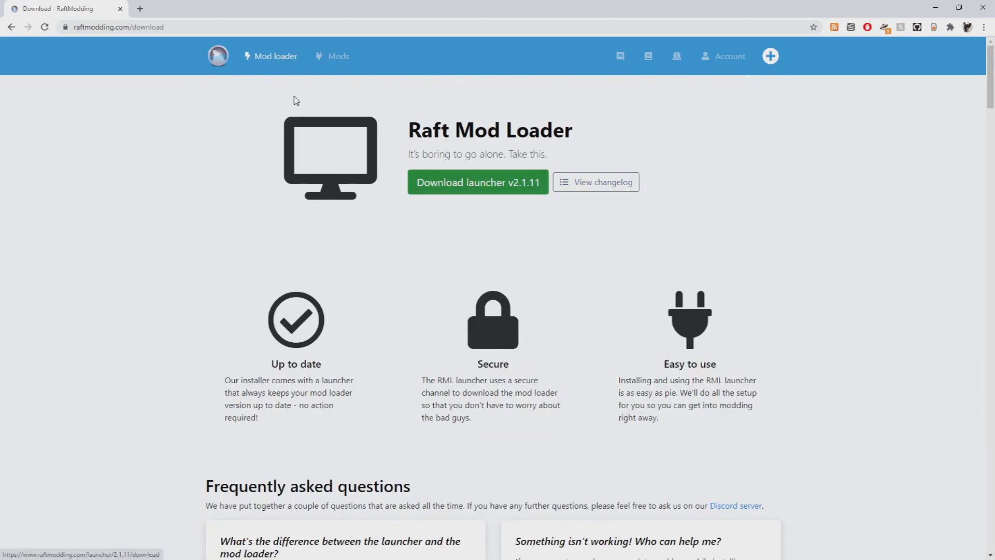
pyautogui.click(218, 60)
pyautogui.scroll(-6, 425, 275)
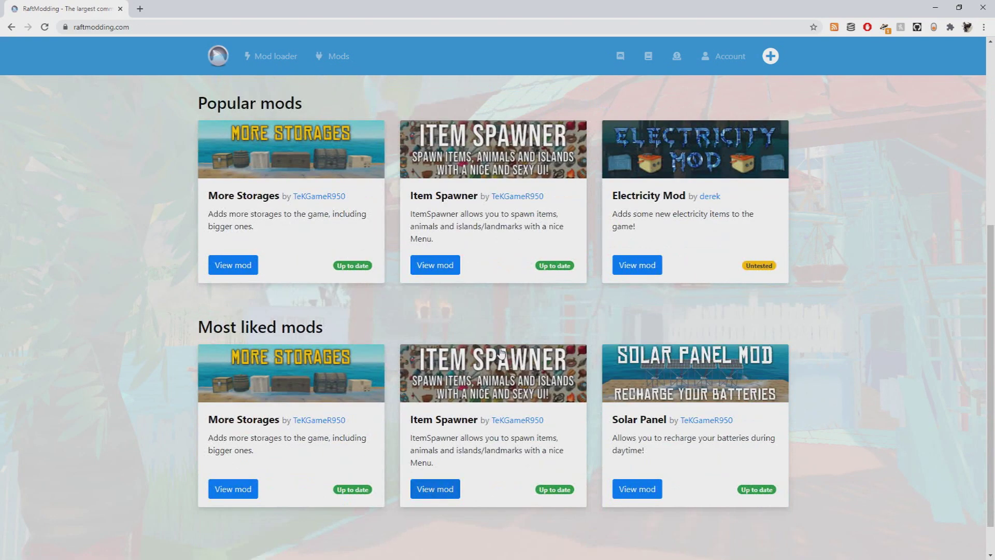
pyautogui.scroll(3, 492, 335)
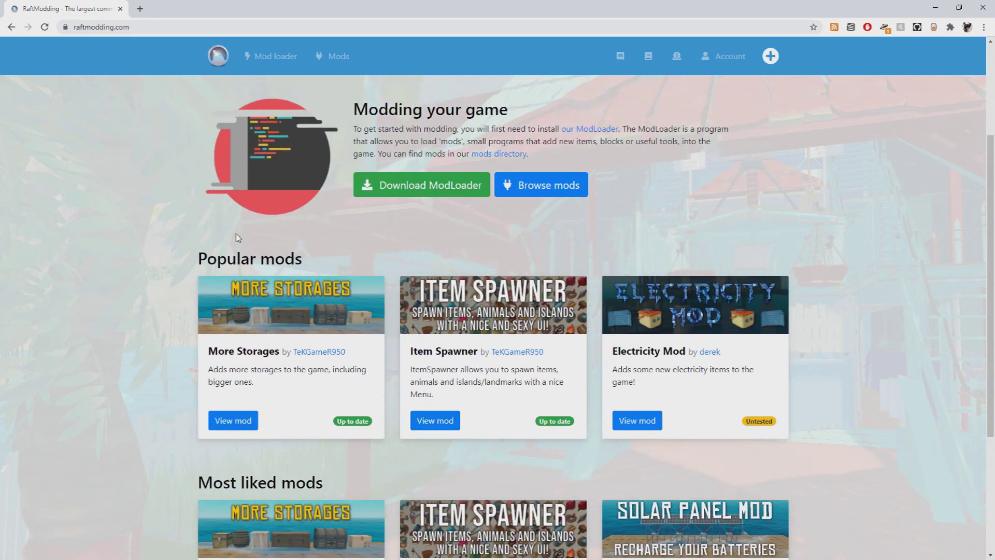
pyautogui.moveTo(249, 257); pyautogui.dragTo(326, 262)
# Download launcher v2.1.11 from the Mod Loader page, saving RMLLauncher.exe in Downloads.
pyautogui.click(429, 231)
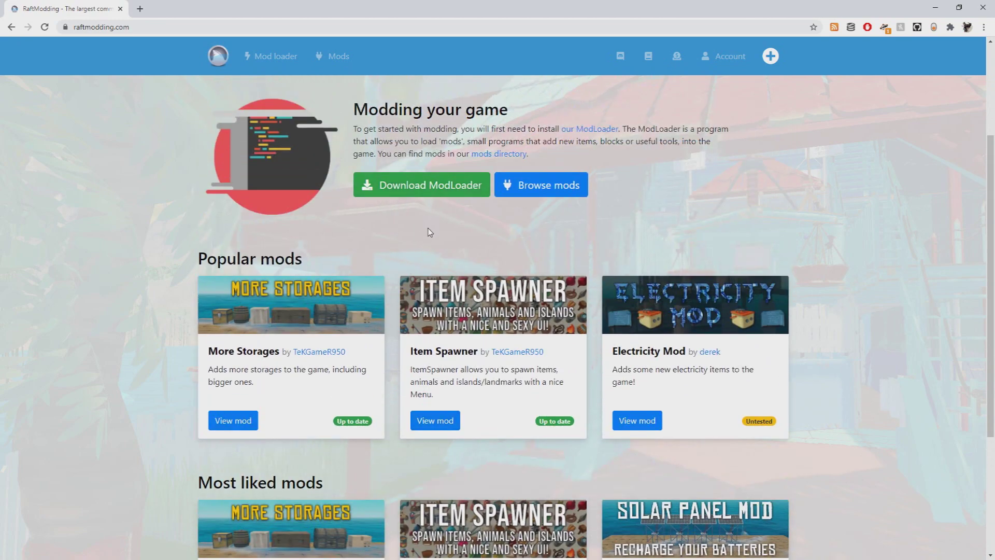
pyautogui.click(437, 192)
pyautogui.click(457, 182)
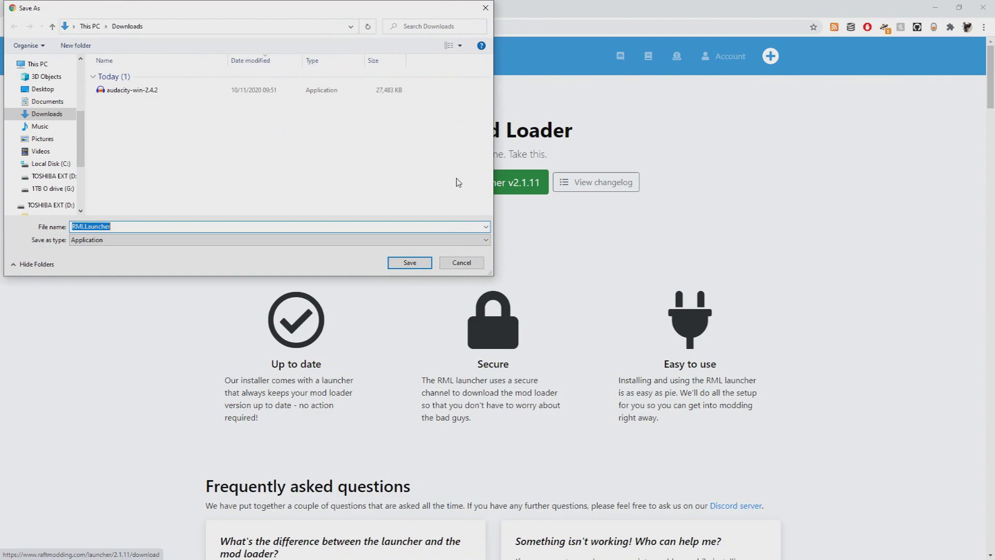
pyautogui.click(422, 262)
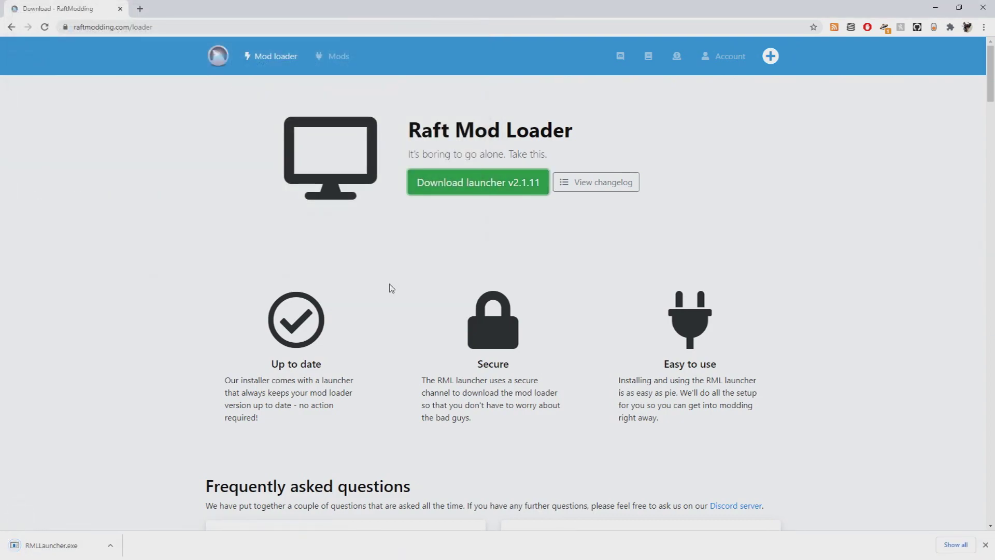
# Open the Raft mods directory and scroll down to the Item Spawner mod.
pyautogui.click(337, 71)
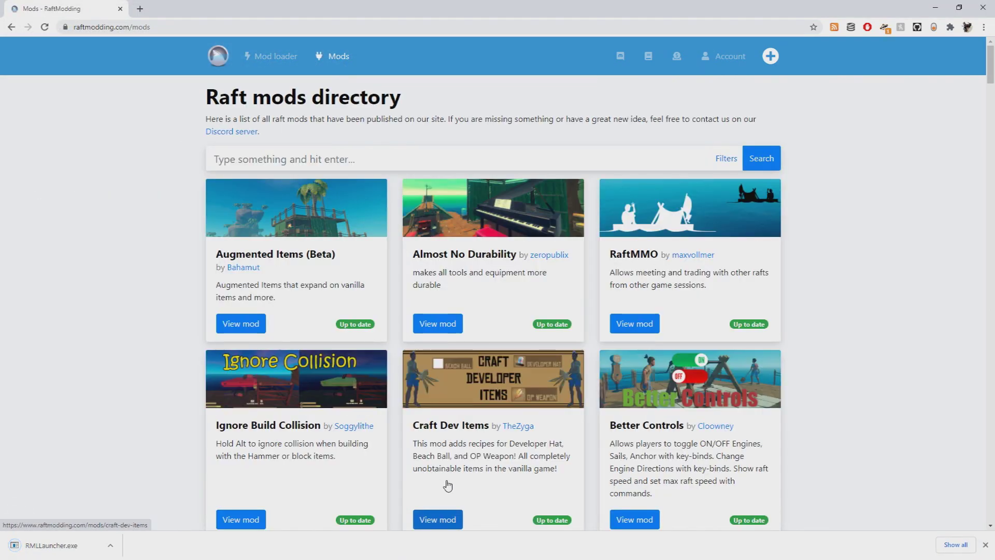
pyautogui.scroll(-15, 379, 418)
pyautogui.scroll(-6, 765, 370)
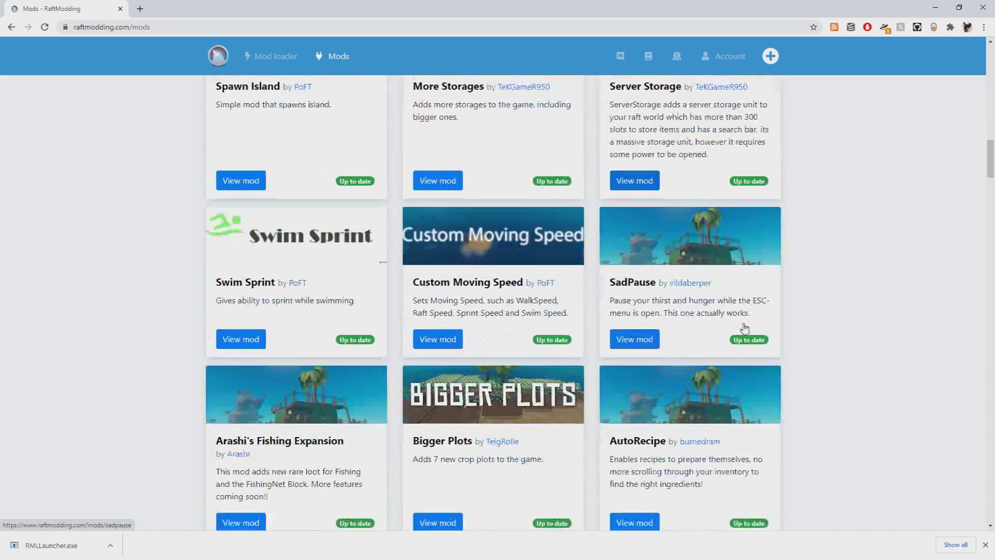
pyautogui.scroll(-6, 719, 282)
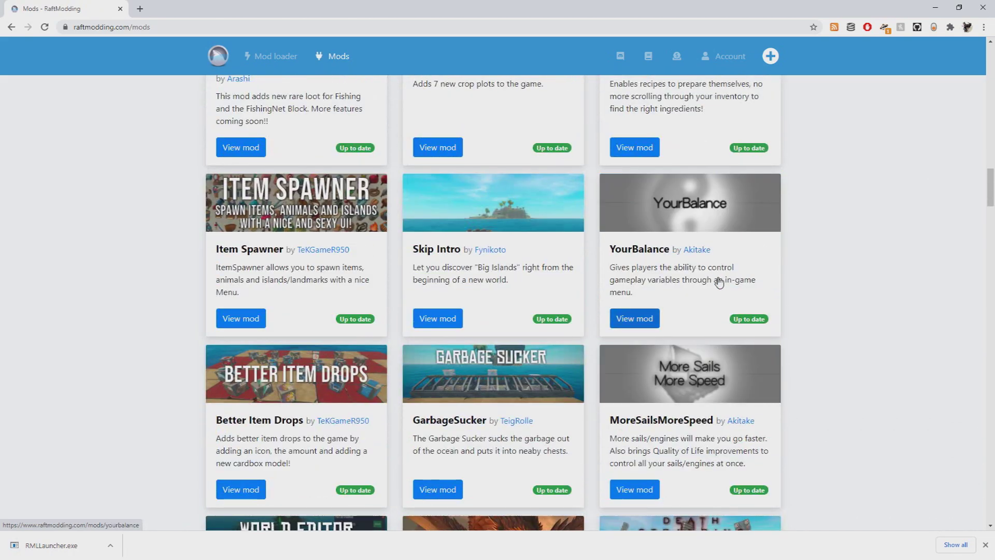
pyautogui.scroll(6, 719, 283)
pyautogui.scroll(-3, 244, 415)
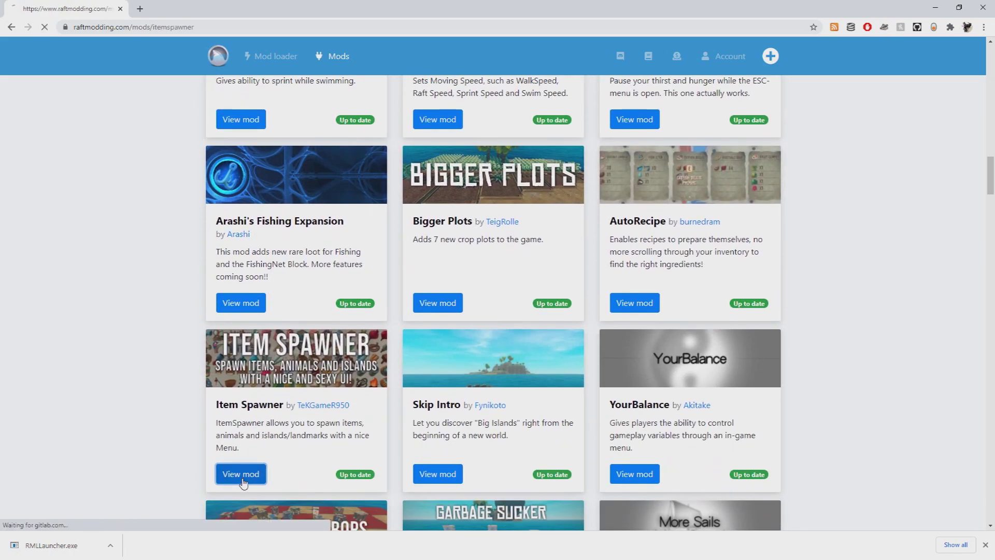
# Open the Item Spawner 5.4 page and read its description and F8 in-game menu instructions.
pyautogui.click(242, 476)
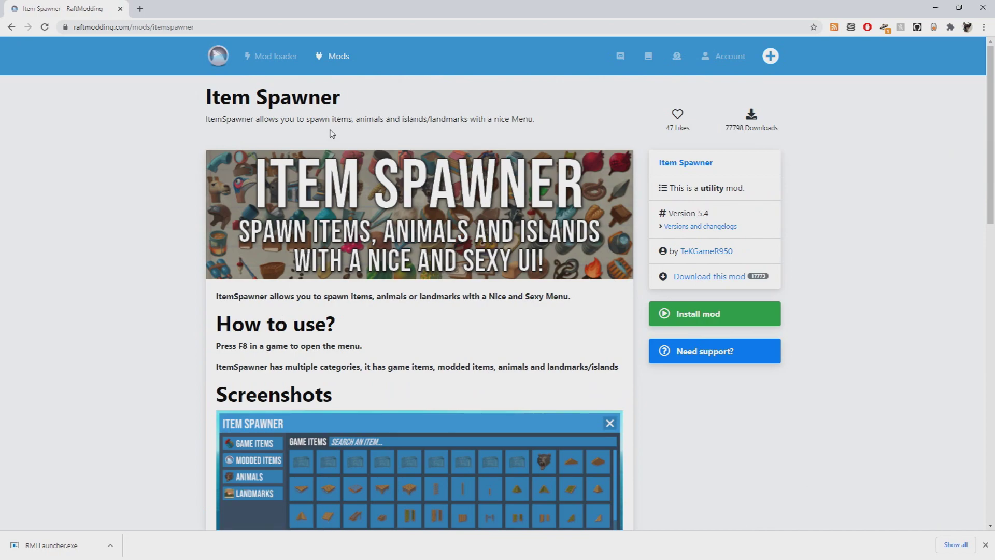
pyautogui.moveTo(206, 120); pyautogui.dragTo(451, 133)
pyautogui.click(452, 134)
pyautogui.scroll(-5, 349, 138)
pyautogui.scroll(2, 276, 338)
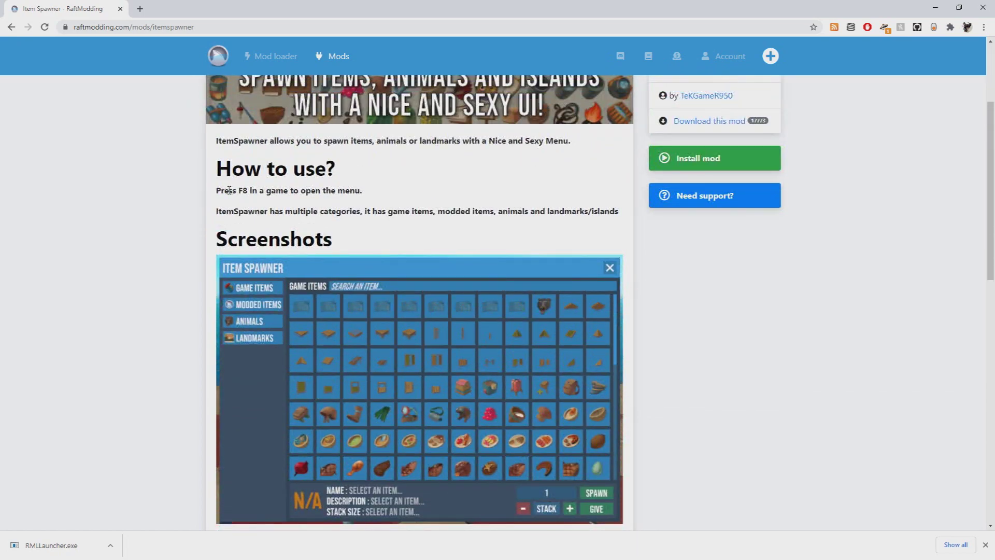
pyautogui.moveTo(216, 190); pyautogui.dragTo(377, 198)
pyautogui.click(384, 199)
pyautogui.scroll(3, 411, 239)
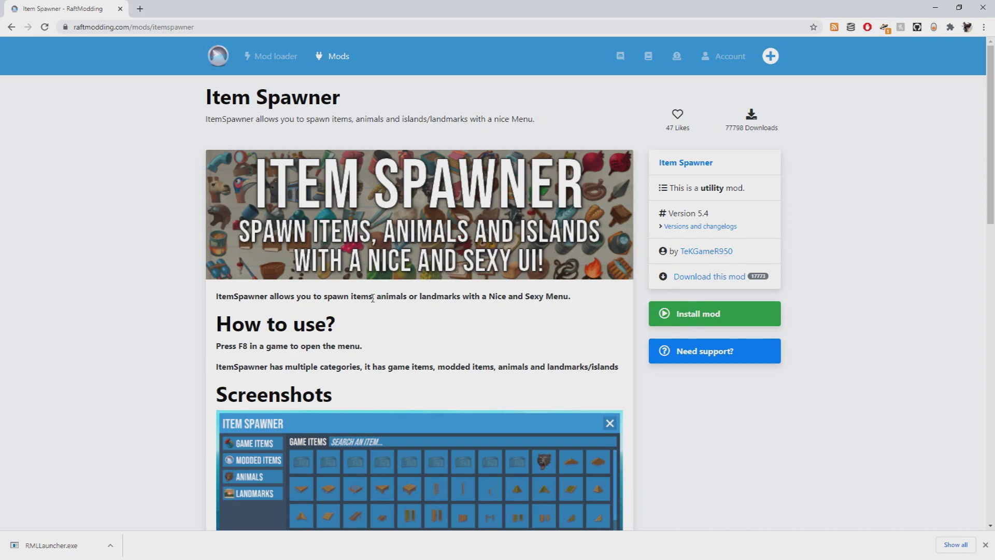
# Start the Item Spawner download, read the VirusTotal scan warning, and dismiss it.
pyautogui.click(736, 279)
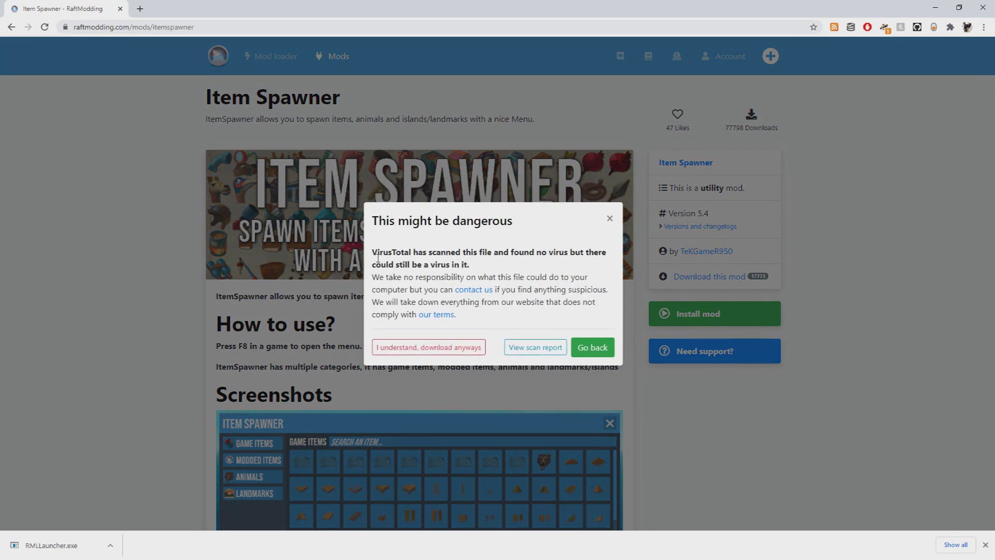
pyautogui.moveTo(373, 255); pyautogui.dragTo(599, 259)
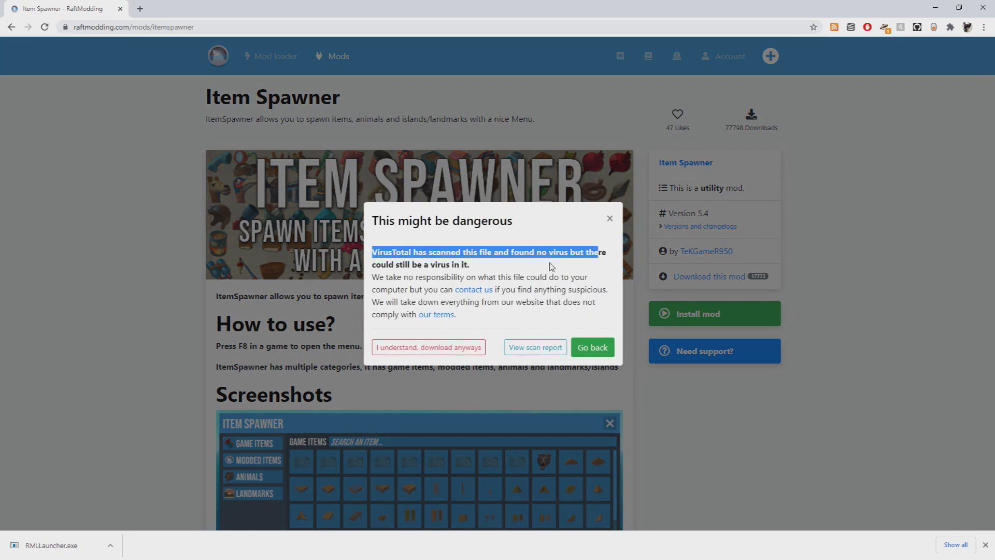
pyautogui.click(434, 273)
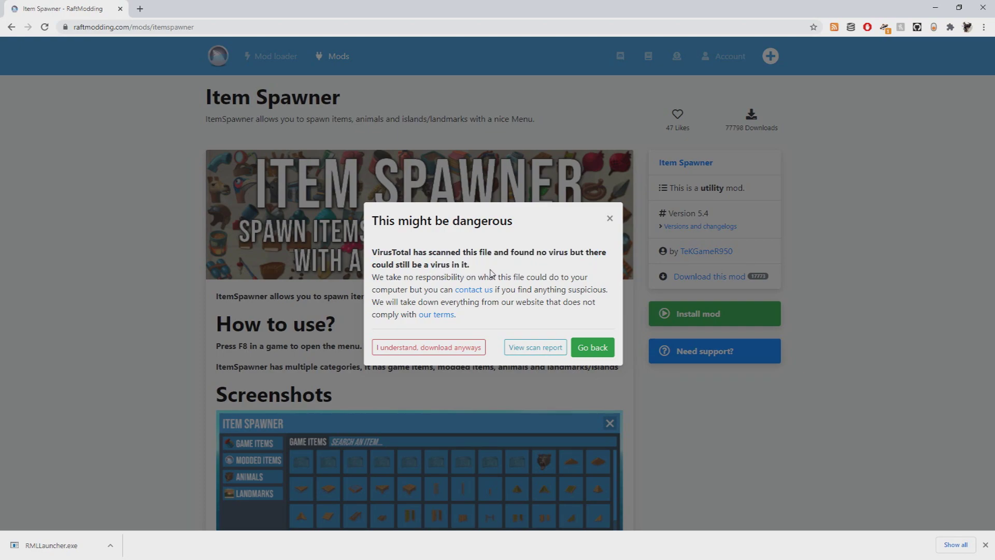
pyautogui.click(610, 218)
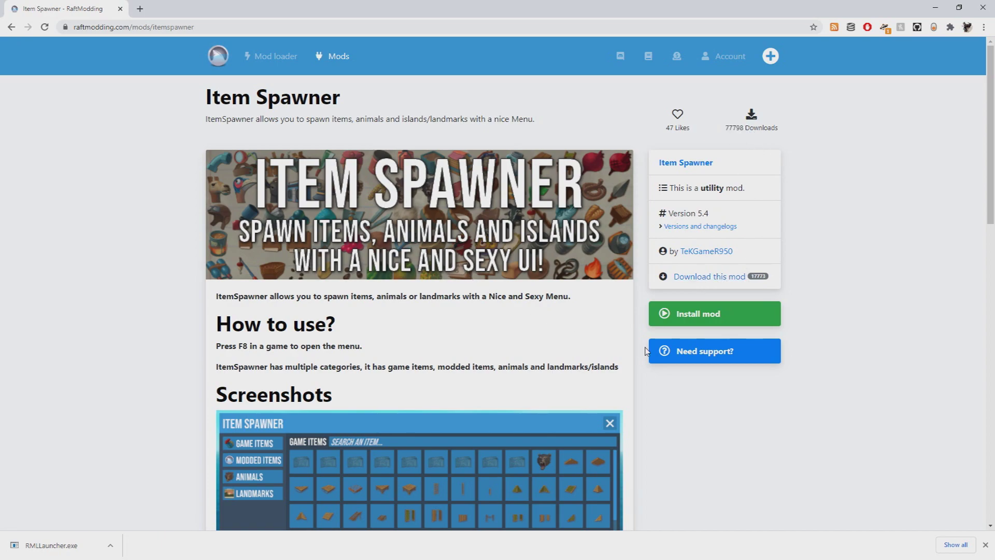
# Download ItemSpawner.rmod with 'I understand, download anyways' and save it to Downloads.
pyautogui.click(718, 280)
pyautogui.click(435, 349)
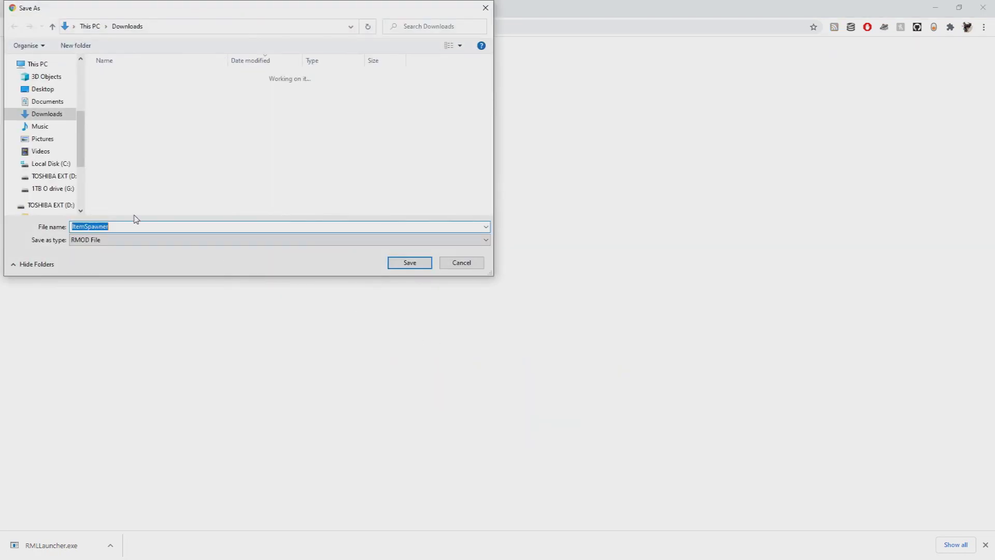
pyautogui.click(410, 262)
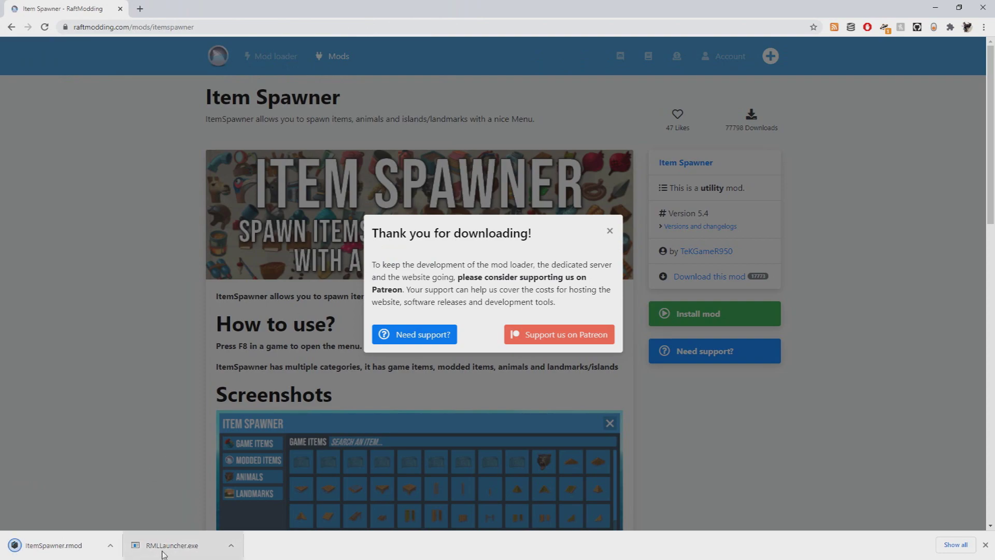
# Launch RMLLauncher.exe, show ItemSpawner.rmod in its folder, and update the loader to v6.1.0.
pyautogui.click(164, 547)
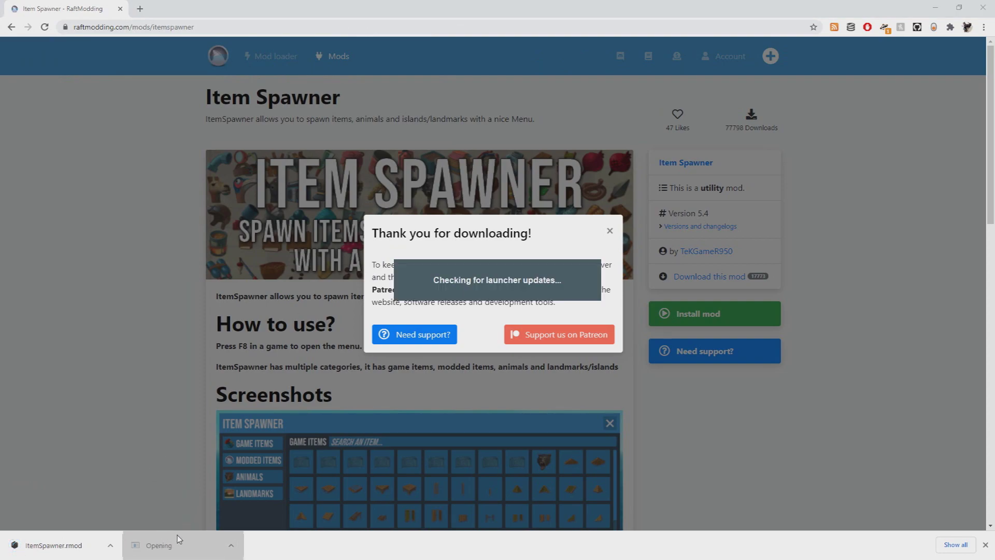
pyautogui.click(111, 545)
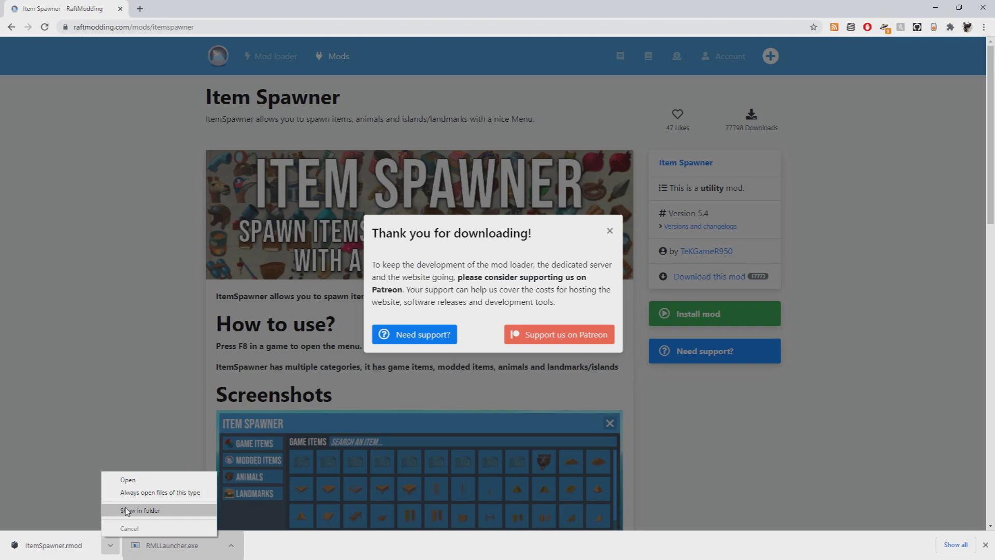
pyautogui.click(126, 512)
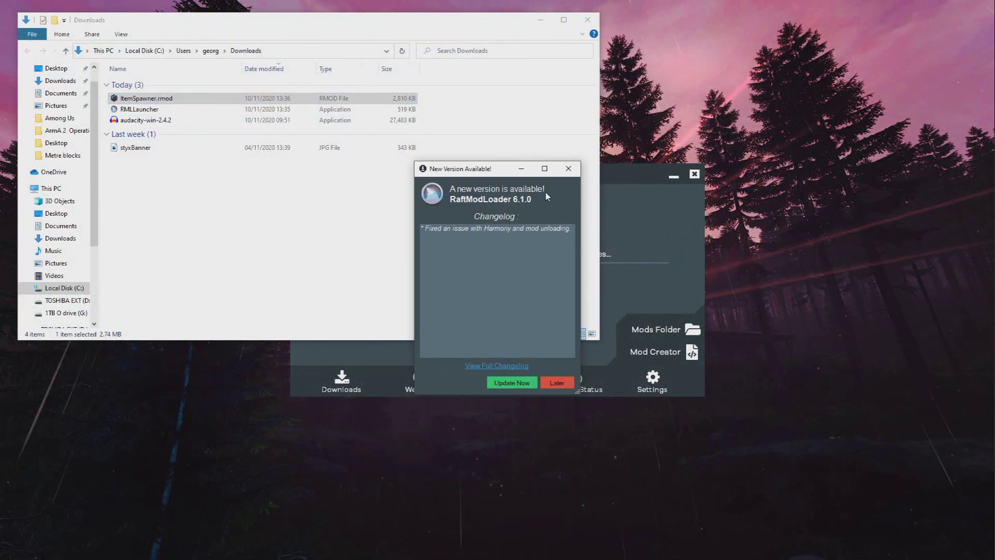
pyautogui.moveTo(463, 172); pyautogui.dragTo(156, 173)
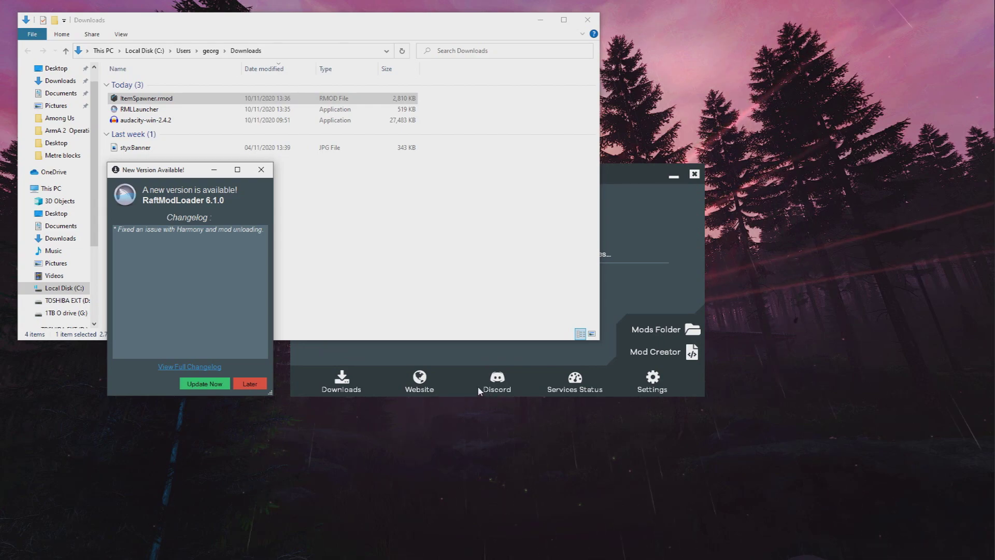
pyautogui.moveTo(182, 177); pyautogui.dragTo(464, 175)
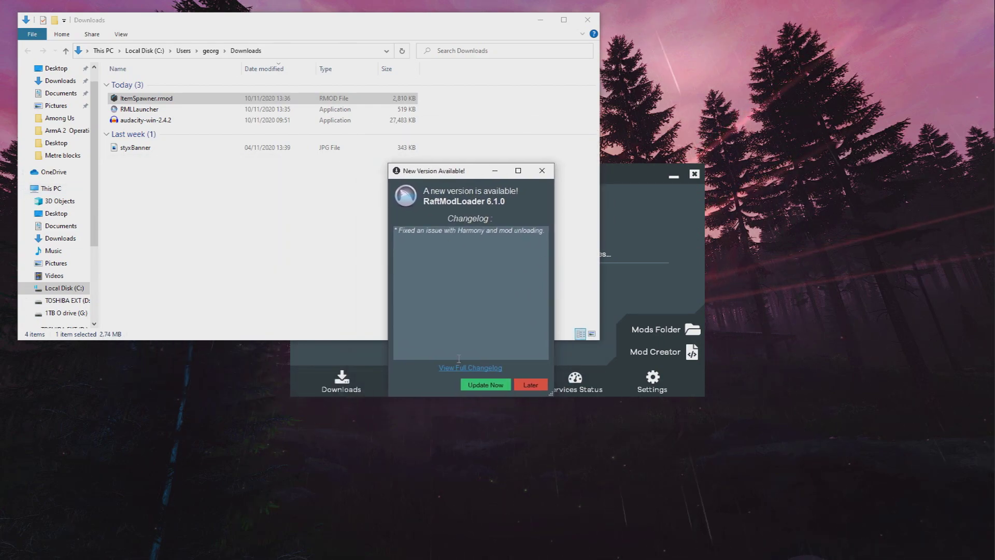
pyautogui.click(482, 383)
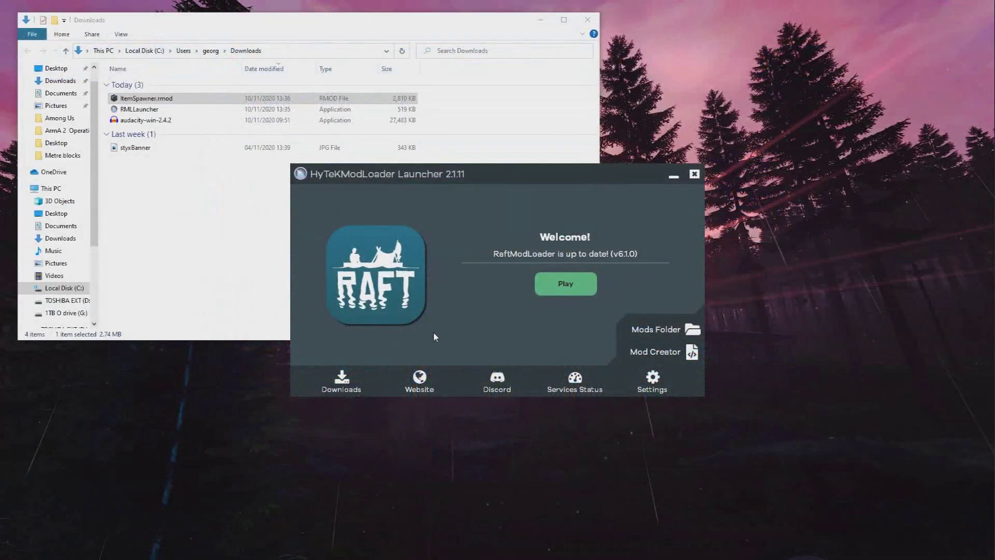
# Open Raft's mods folder from the launcher and drag ItemSpawner.rmod into it from Downloads.
pyautogui.click(653, 332)
pyautogui.moveTo(176, 38); pyautogui.dragTo(493, 195)
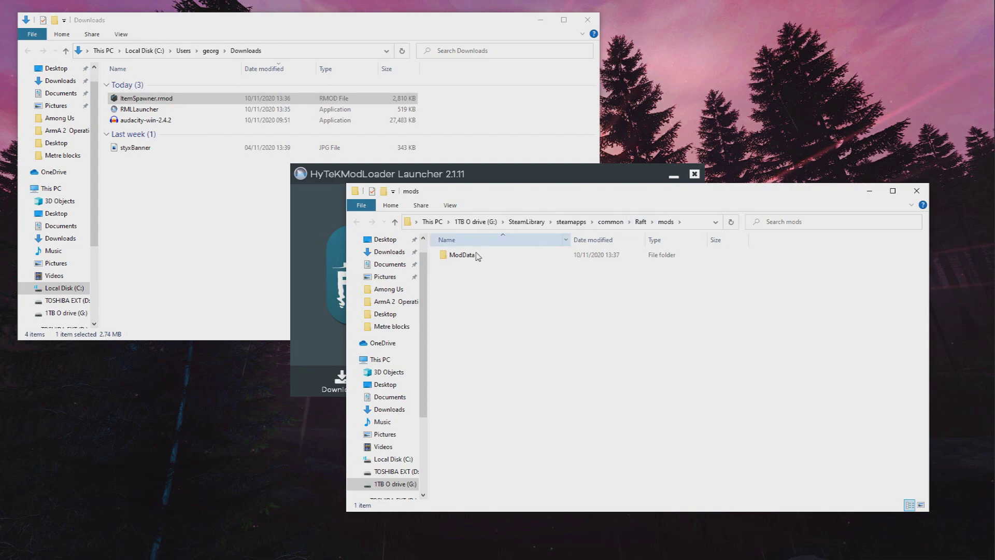
pyautogui.moveTo(517, 192); pyautogui.dragTo(524, 171)
pyautogui.click(160, 99)
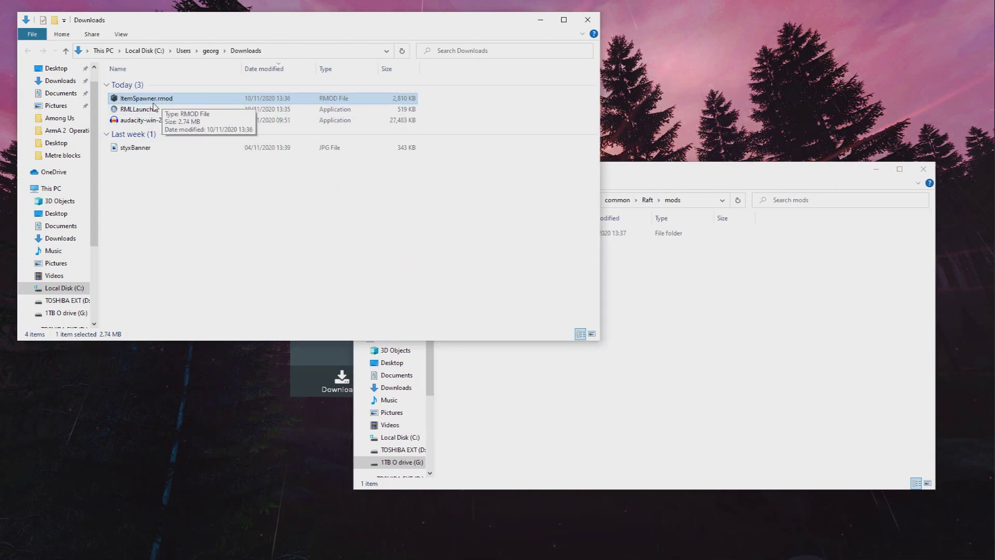
pyautogui.moveTo(162, 103); pyautogui.dragTo(681, 306)
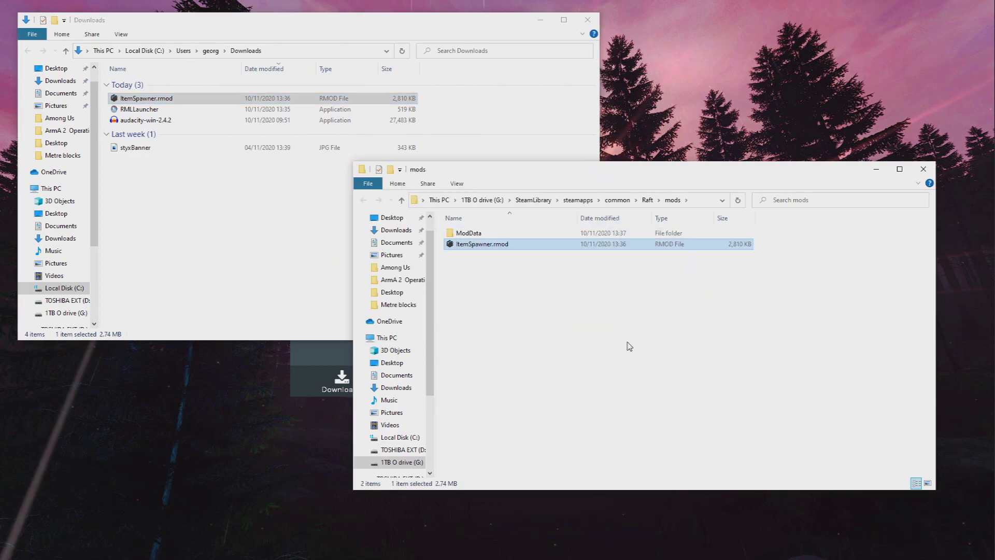
# Close the Downloads and mods folder windows, then press Play to launch modded Raft.
pyautogui.click(589, 26)
pyautogui.click(588, 21)
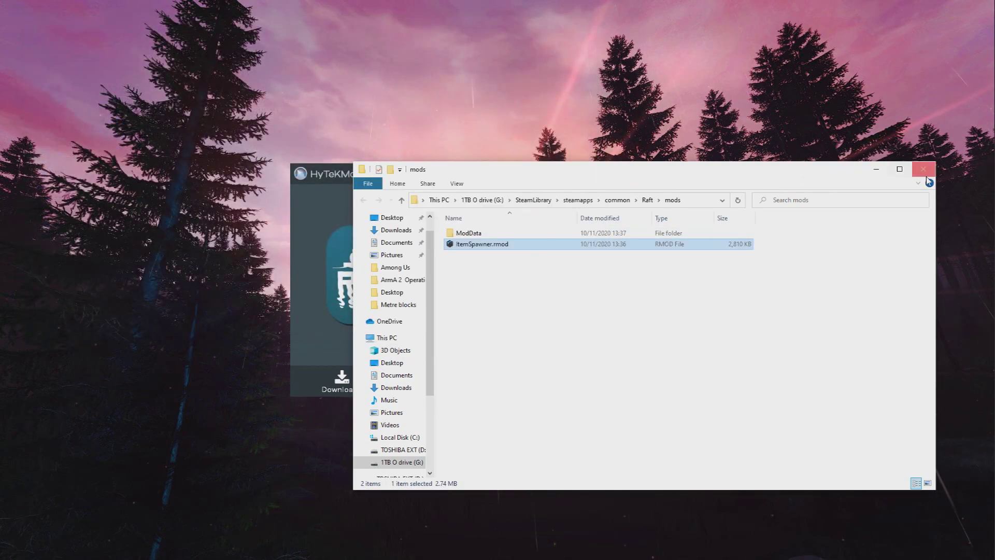
pyautogui.click(924, 170)
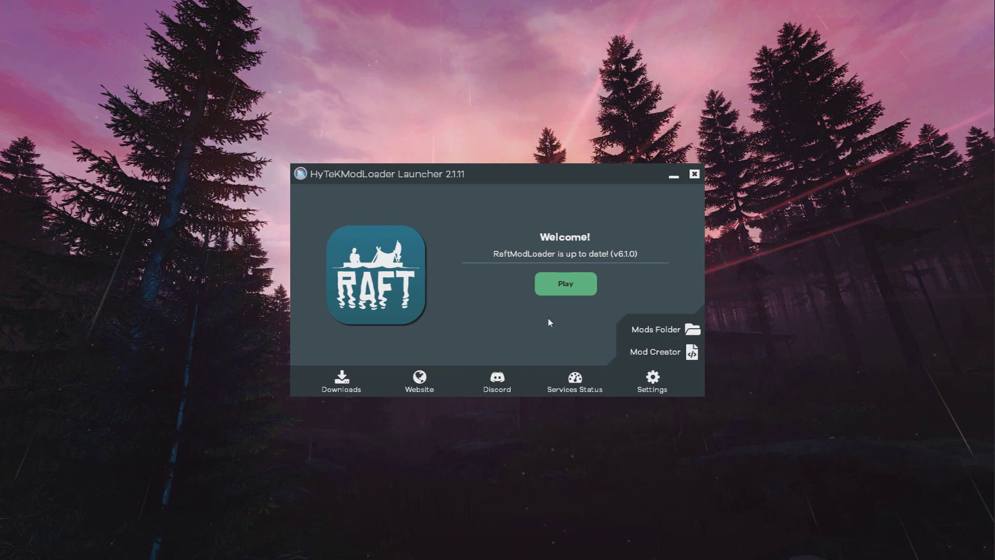
pyautogui.click(567, 287)
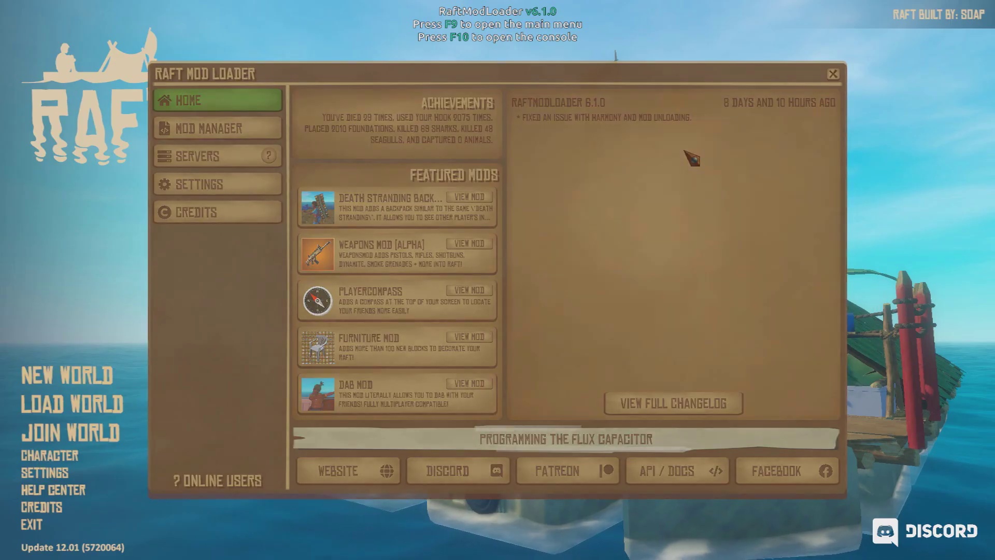
# Dismiss the mod loader panel and the Steam overlay to reach Raft's main menu.
pyautogui.press('F9')
pyautogui.hotkey('shift', 'Tab')
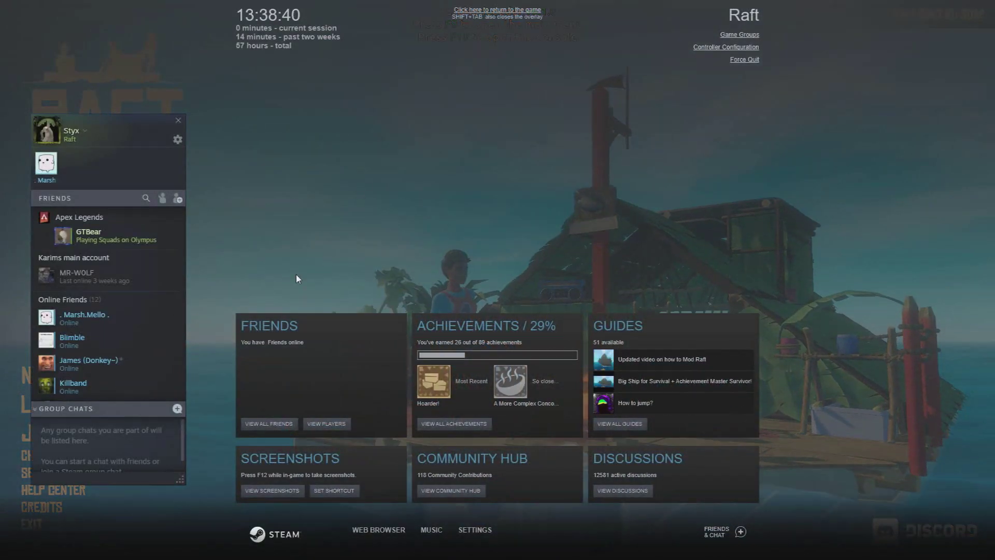
pyautogui.moveTo(100, 138); pyautogui.dragTo(133, 106)
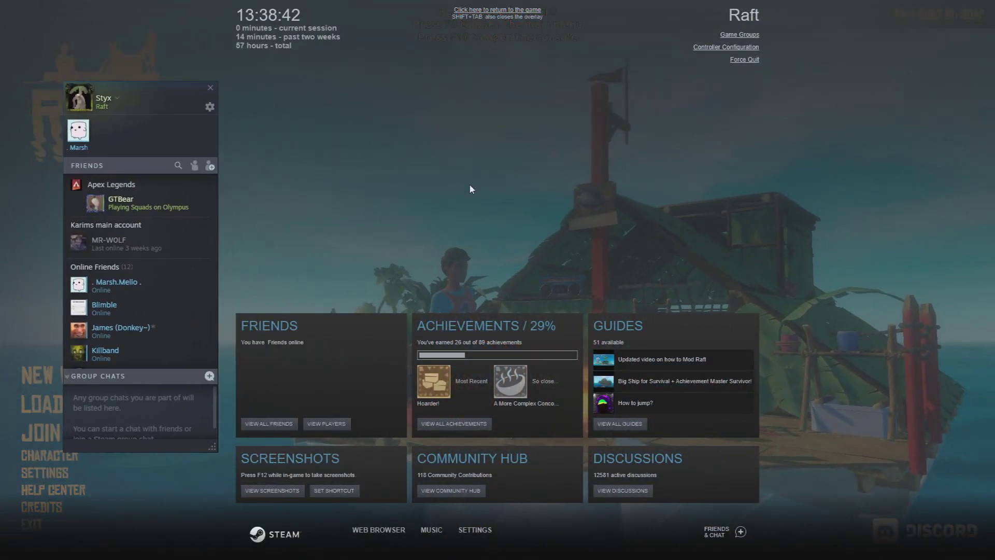
pyautogui.click(482, 11)
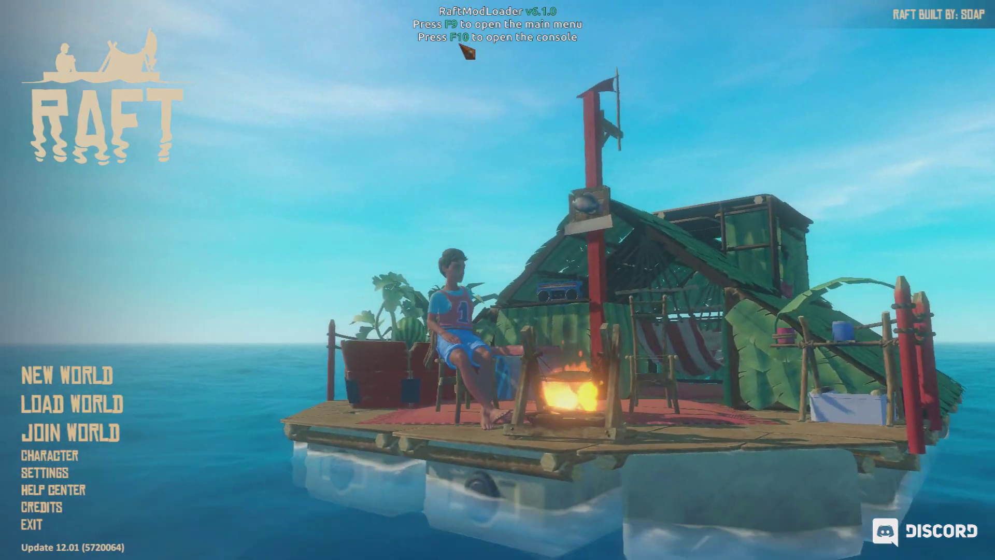
# Toggle the console with F10, then bring up the Raft Mod Loader menu with F9.
pyautogui.press('F10')
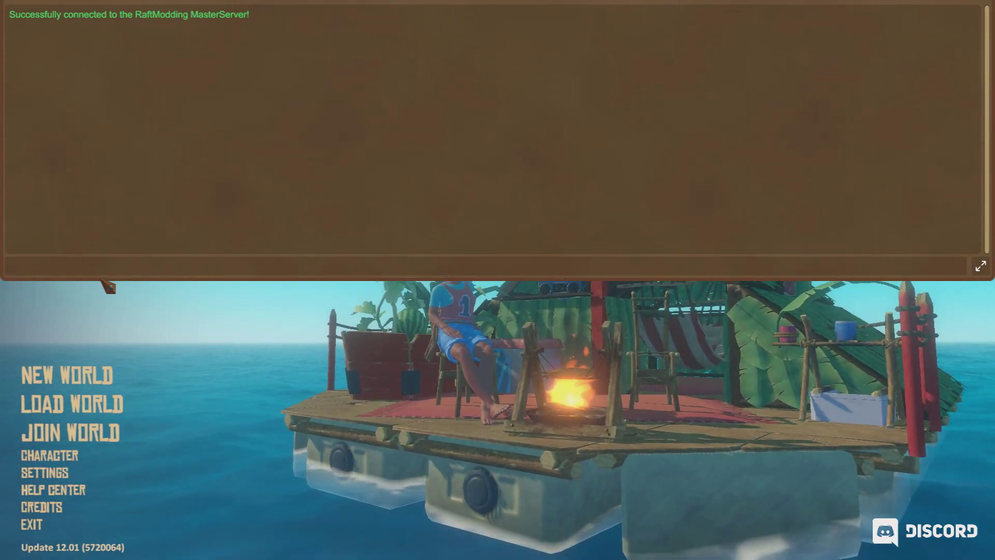
pyautogui.press('F10')
pyautogui.press('F9')
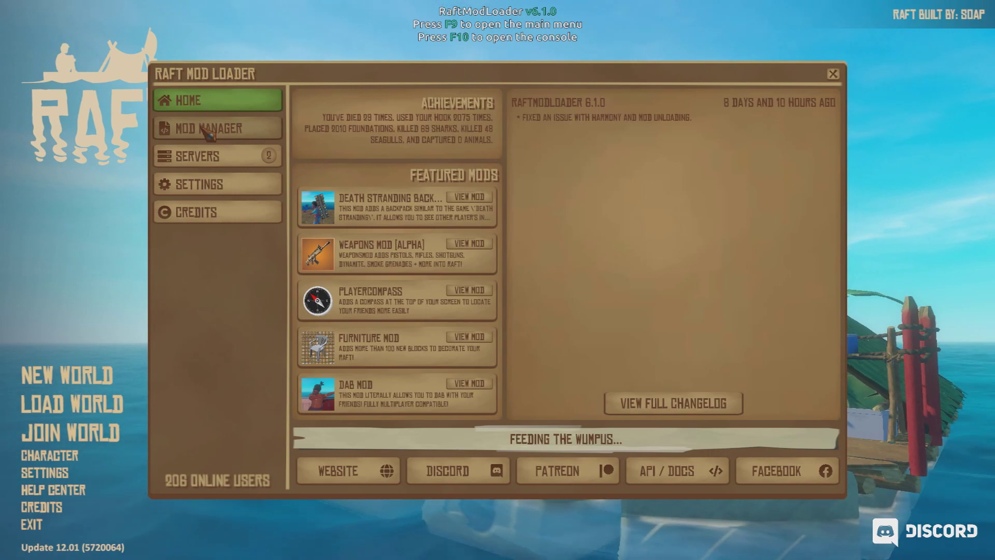
pyautogui.press('F10')
pyautogui.press('F10')
pyautogui.press('F9')
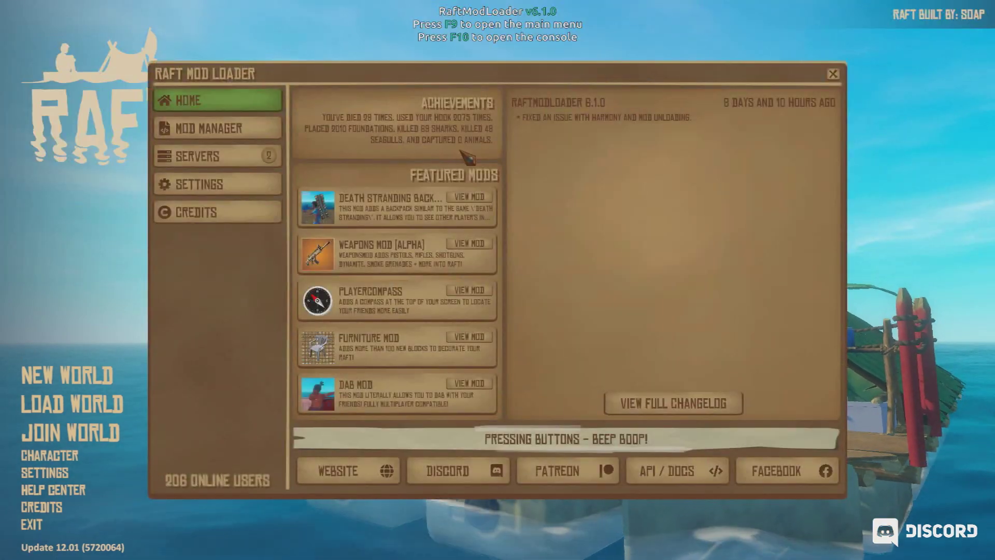
pyautogui.click(187, 184)
pyautogui.click(784, 128)
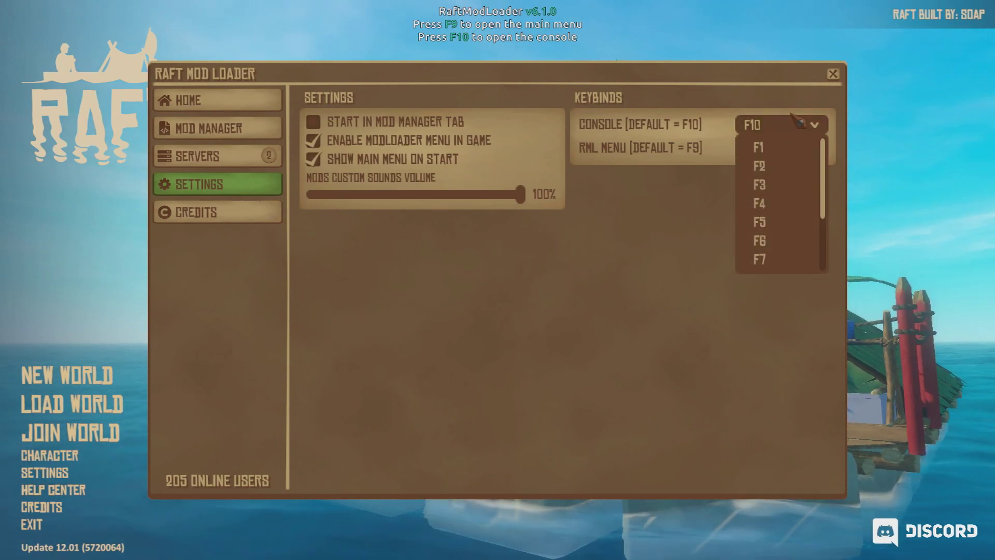
pyautogui.click(662, 131)
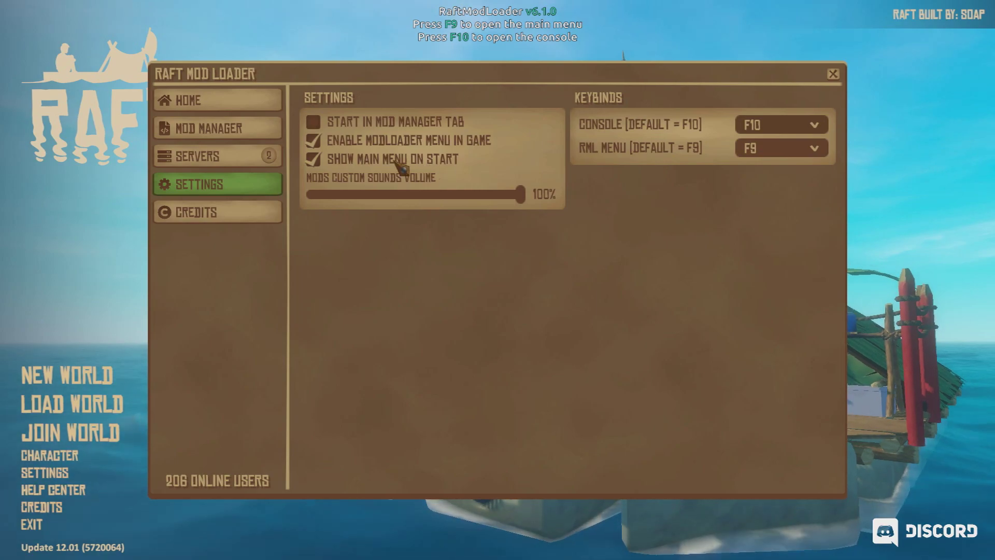
pyautogui.click(213, 107)
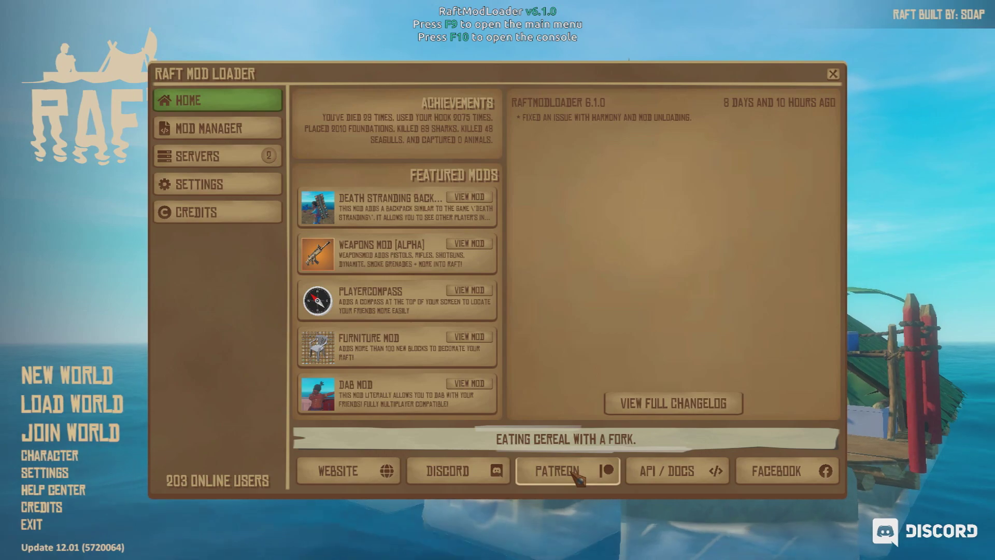
# In the Mod Manager, tick ItemSpawner 5.4 and load it so its status reads Running.
pyautogui.click(207, 134)
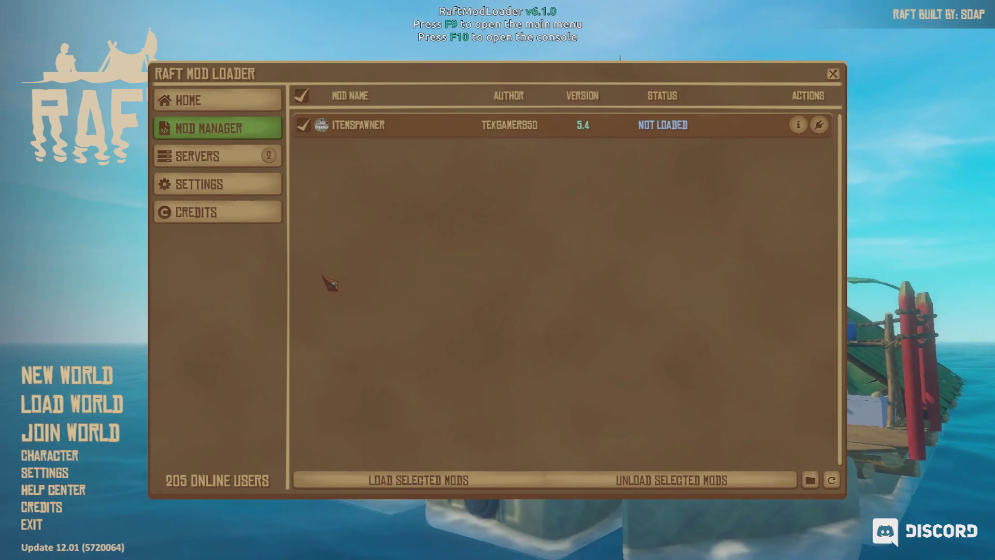
pyautogui.click(304, 125)
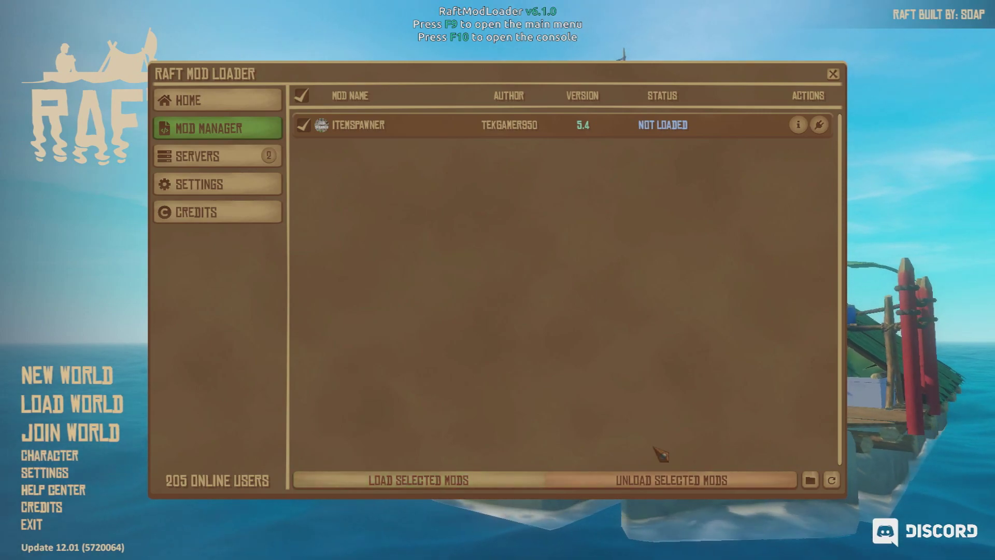
pyautogui.click(820, 126)
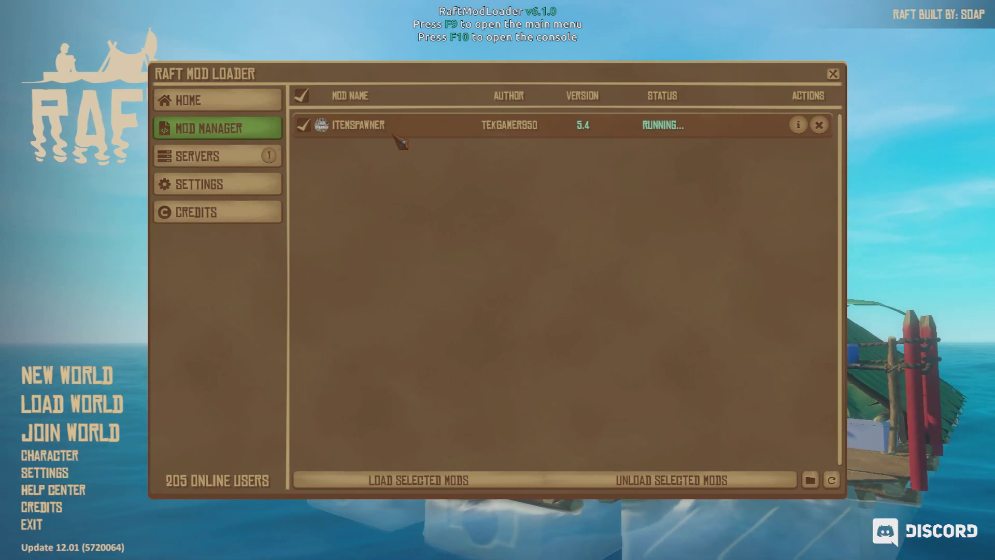
# Show the Servers page listing the modded servers Beauty's Party and Atezer's Party.
pyautogui.click(201, 160)
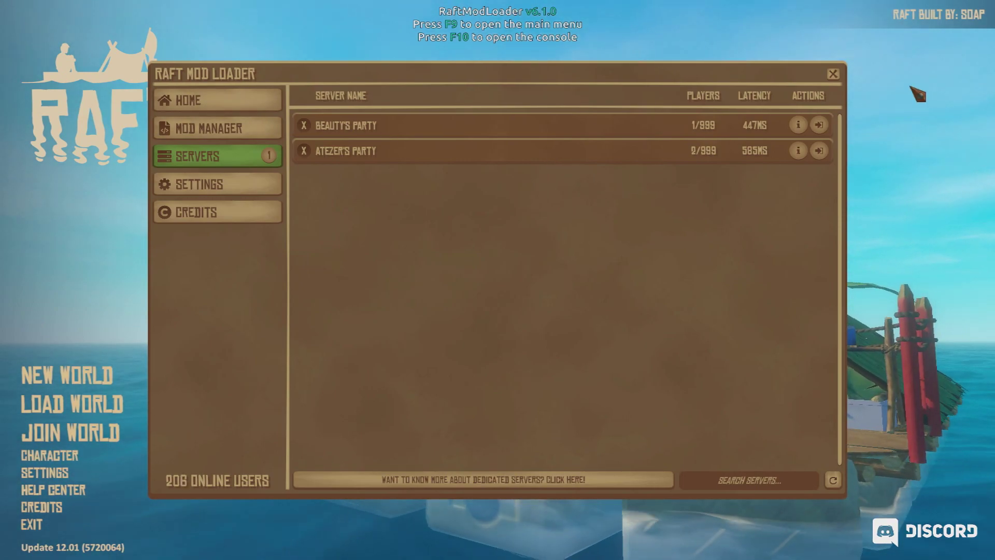
# Leave the mod loader and begin a new world on Easy difficulty.
pyautogui.click(833, 74)
pyautogui.click(123, 382)
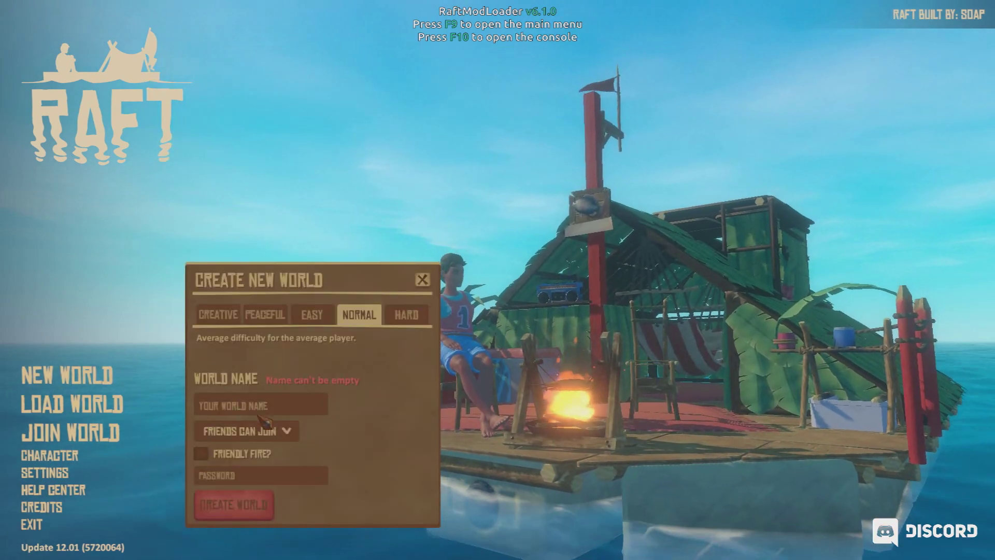
pyautogui.click(313, 317)
# Name the world 'TEST12321', give it a password, and create it.
pyautogui.click(287, 409)
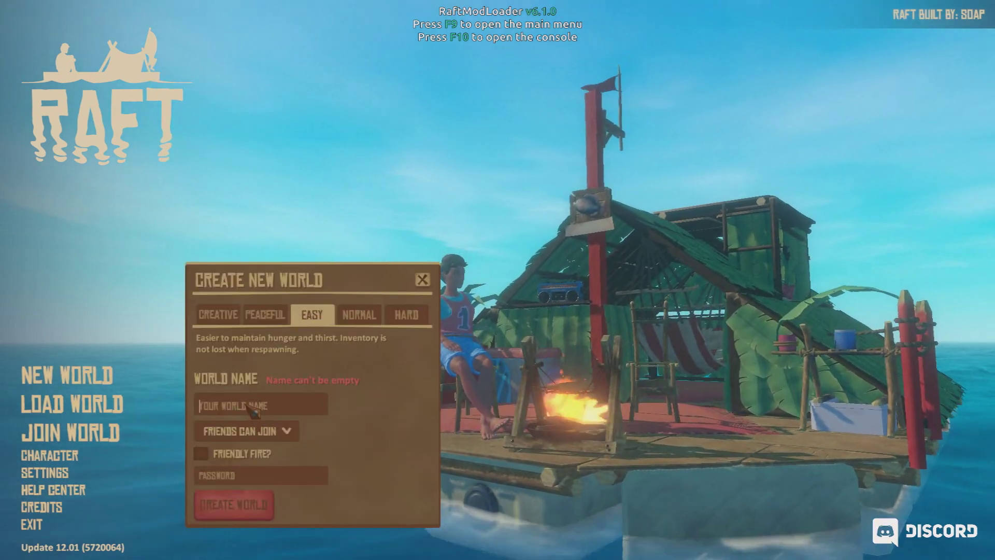
pyautogui.write('TEST12321')
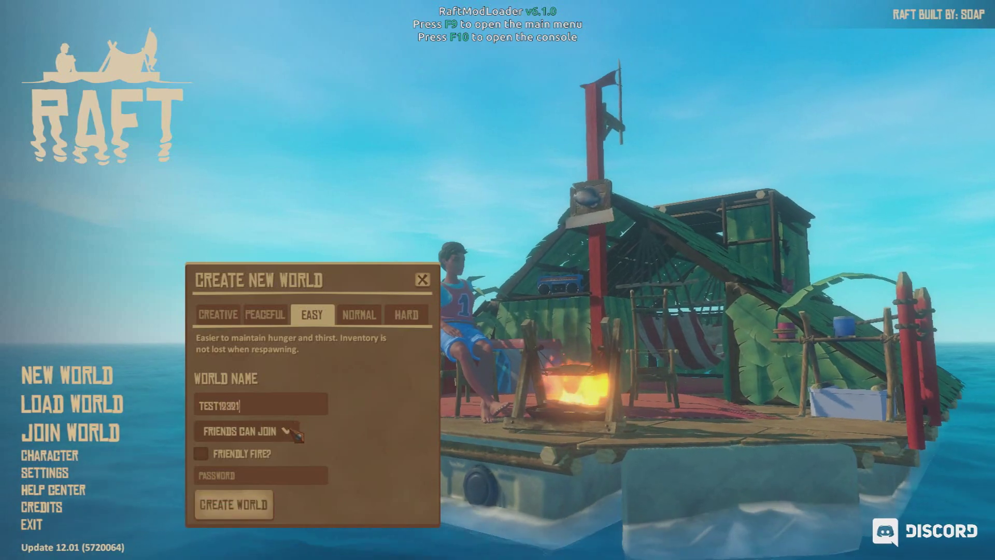
pyautogui.click(285, 472)
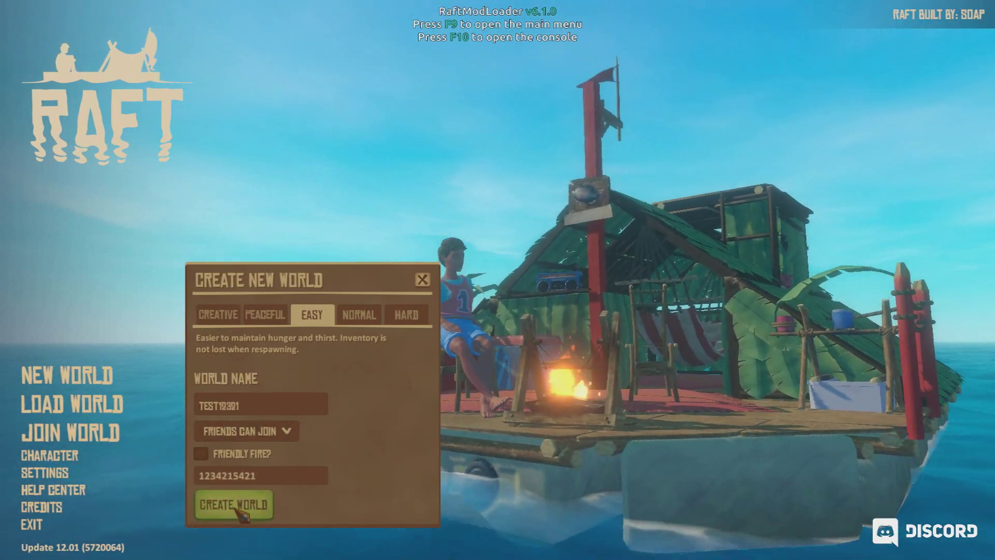
pyautogui.click(234, 505)
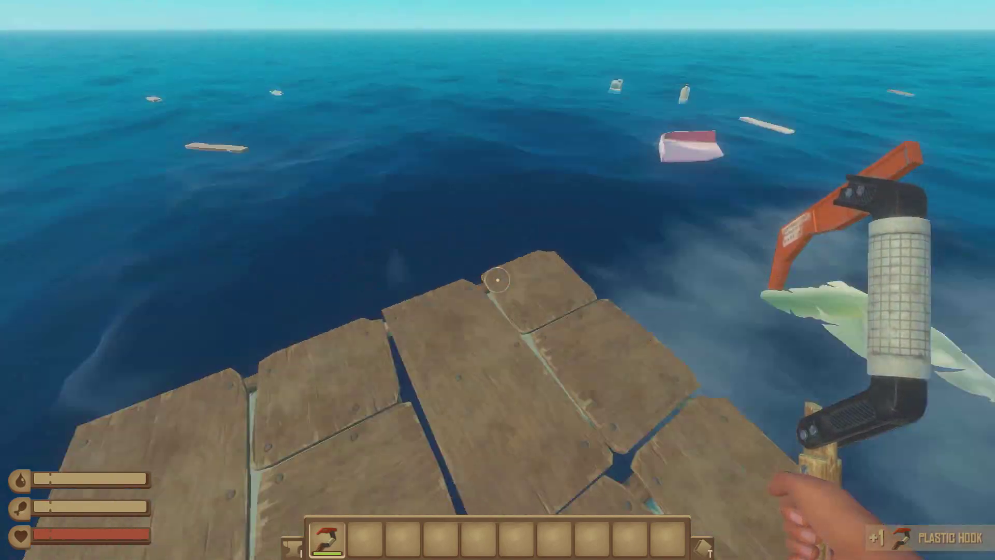
pyautogui.press('Tab')
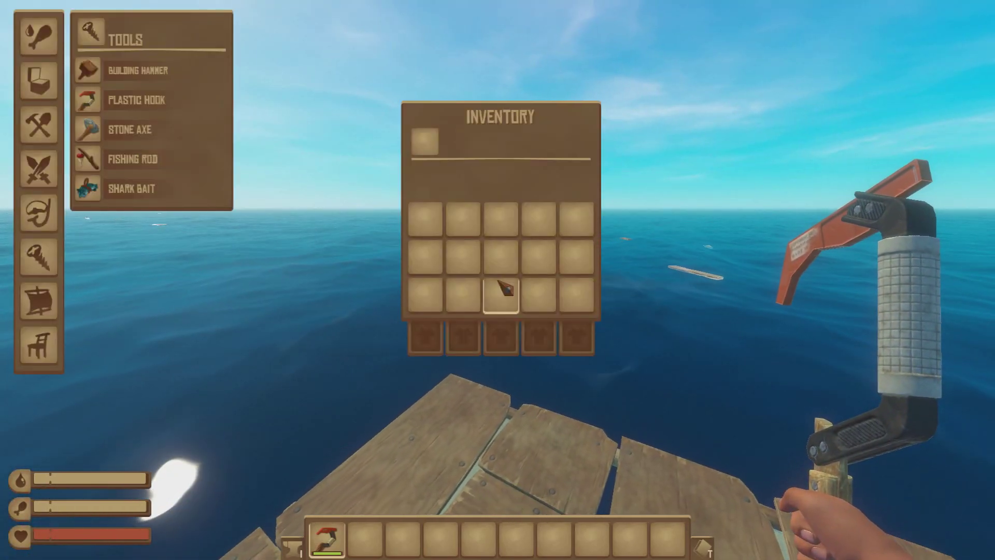
pyautogui.press('Tab')
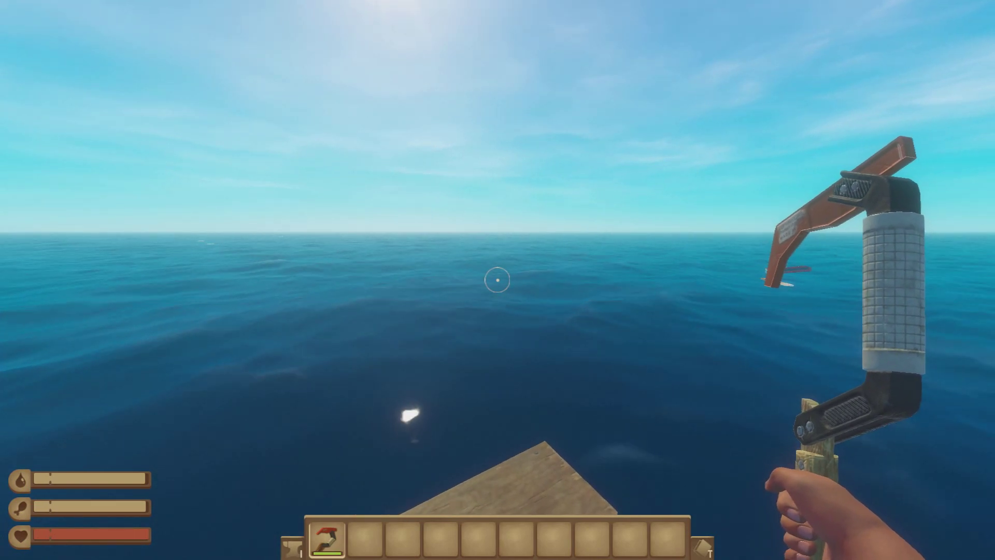
pyautogui.press('F3')
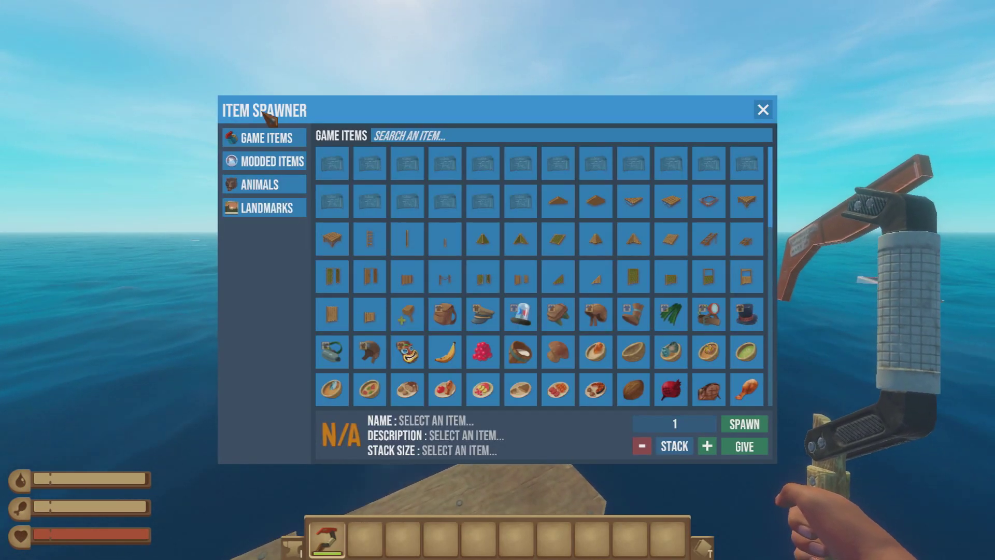
pyautogui.scroll(-3, 634, 311)
pyautogui.scroll(-1, 633, 301)
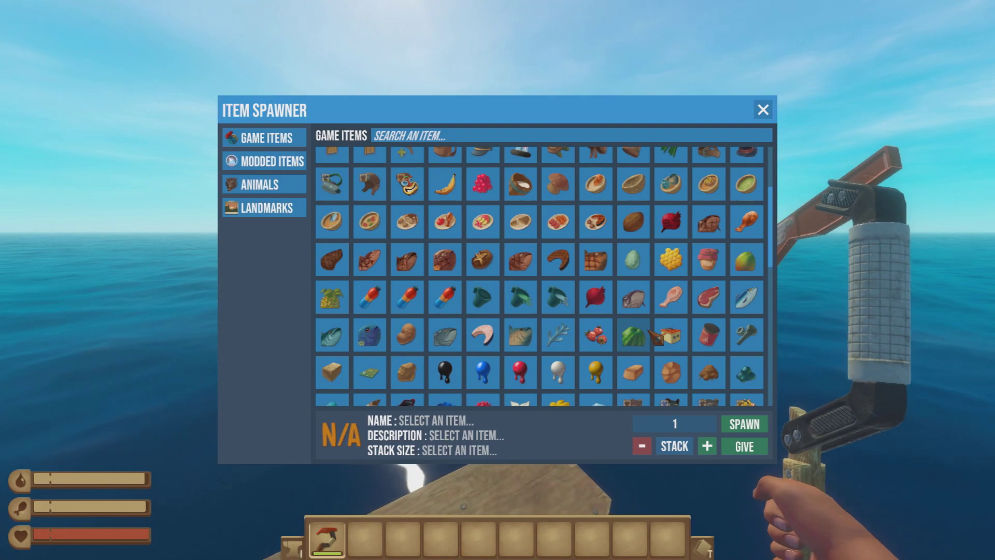
pyautogui.press('F3')
pyautogui.press('F3')
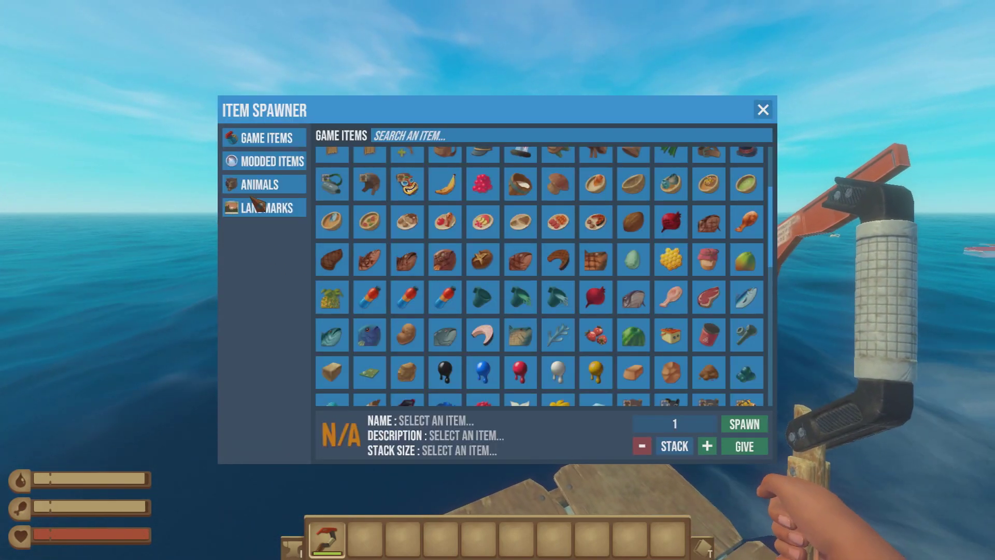
pyautogui.scroll(-2, 520, 279)
pyautogui.press('F3')
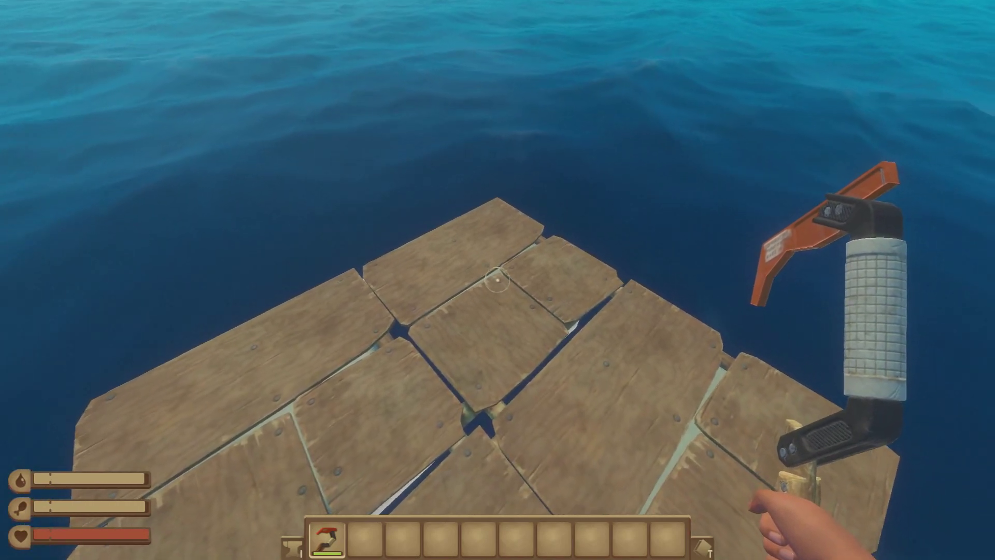
# Spawn a Bottle of Saltwater onto the raft with Item Spawner and pick it up.
pyautogui.press('F3')
pyautogui.click(407, 241)
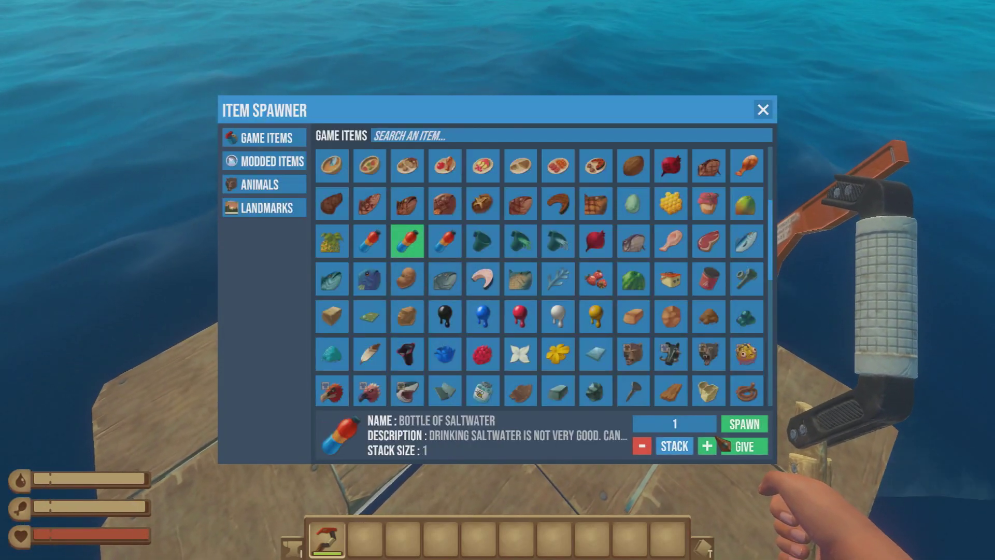
pyautogui.click(745, 424)
pyautogui.press('F3')
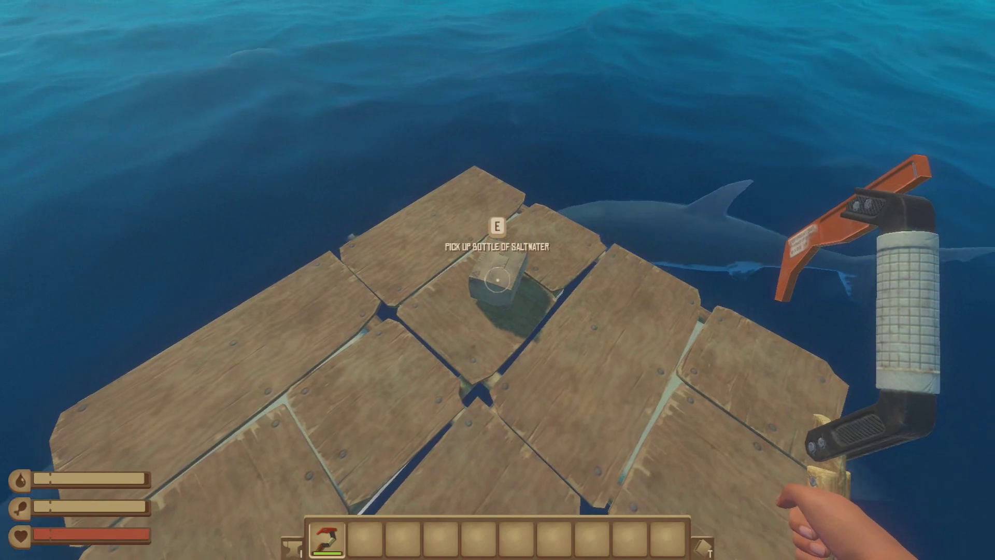
pyautogui.press('e')
# Give the remaining Bottles of Saltwater straight to the hotbar via Item Spawner.
pyautogui.press('F3')
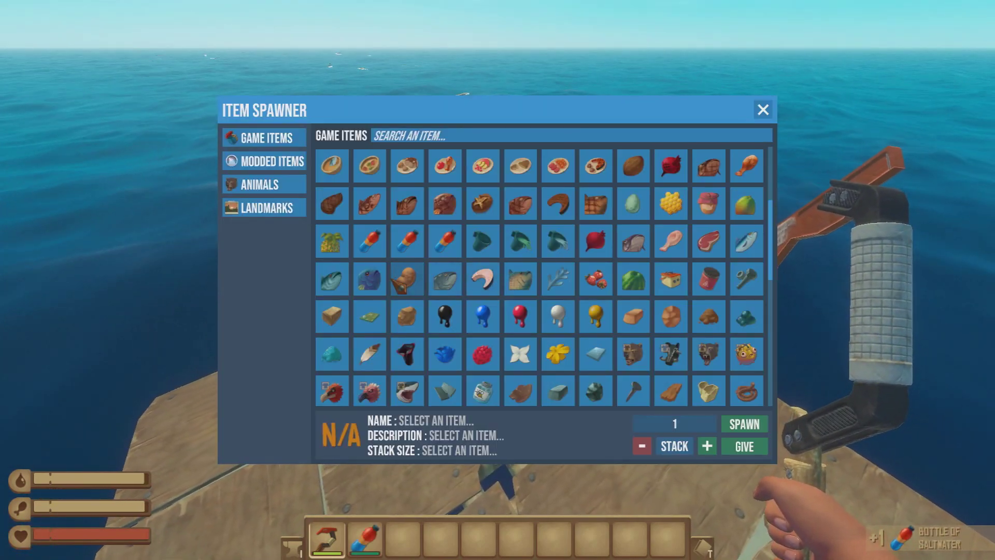
pyautogui.click(407, 241)
pyautogui.click(744, 446)
pyautogui.click(744, 446)
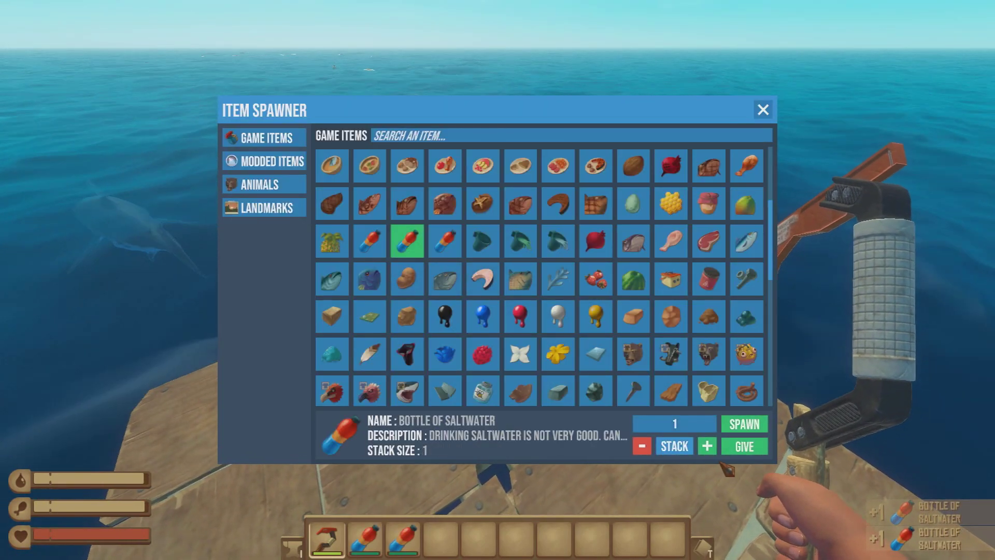
pyautogui.click(745, 447)
pyautogui.click(744, 446)
pyautogui.click(744, 446)
pyautogui.click(745, 446)
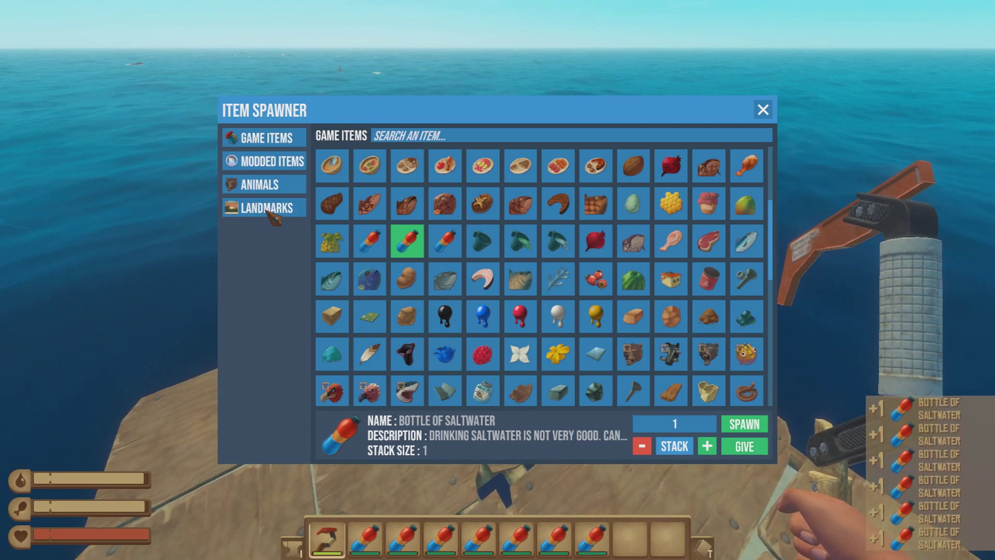
# Spawn the Large Island landmark beside the raft and view it.
pyautogui.press('F3')
pyautogui.press('F3')
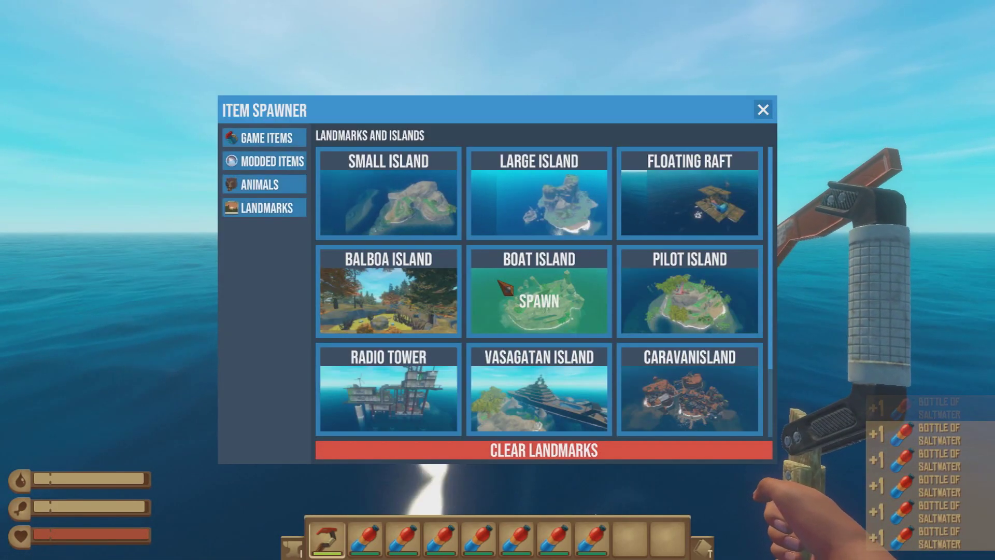
pyautogui.click(526, 217)
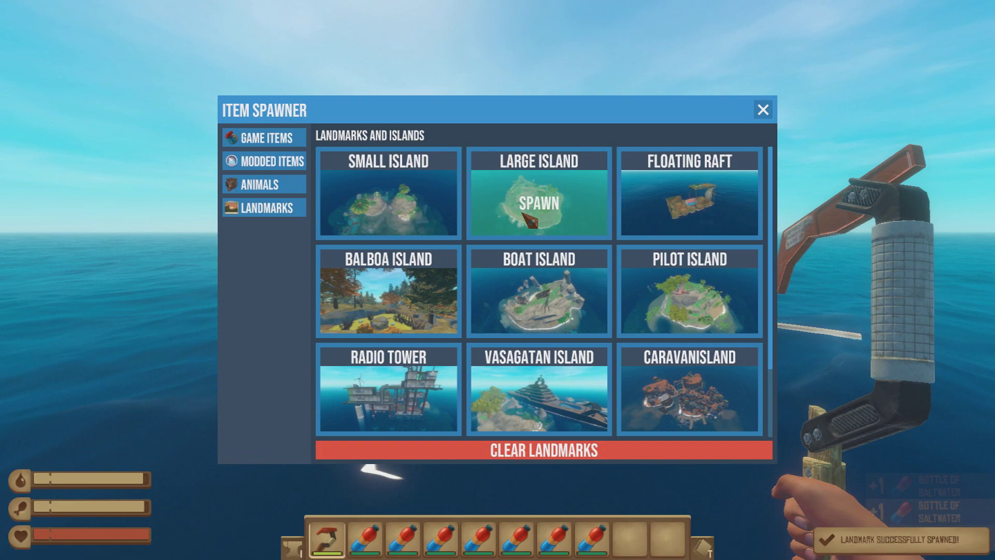
pyautogui.press('F3')
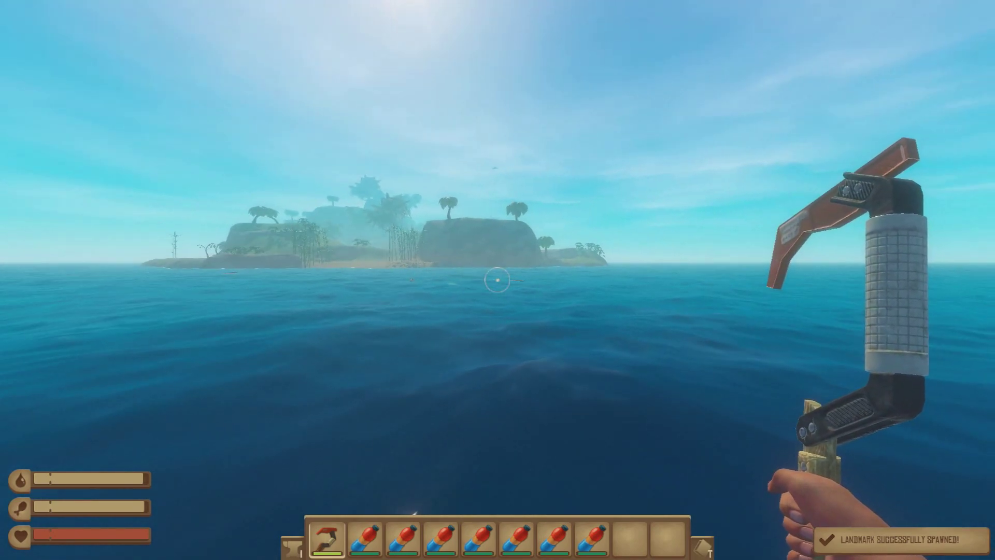
# Reopen Item Spawner on its Animals catalogue.
pyautogui.press('F3')
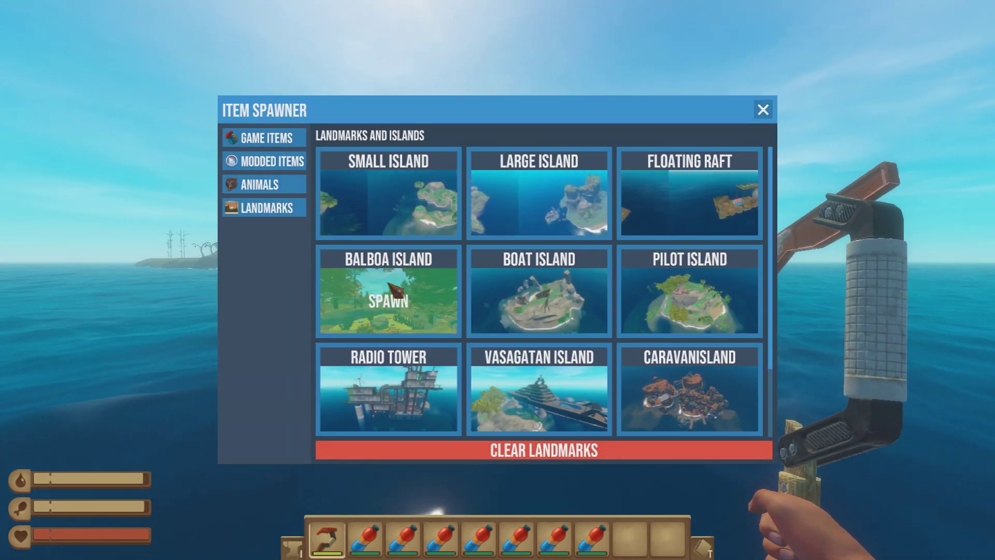
pyautogui.press('F3')
pyautogui.press('F3')
pyautogui.click(261, 185)
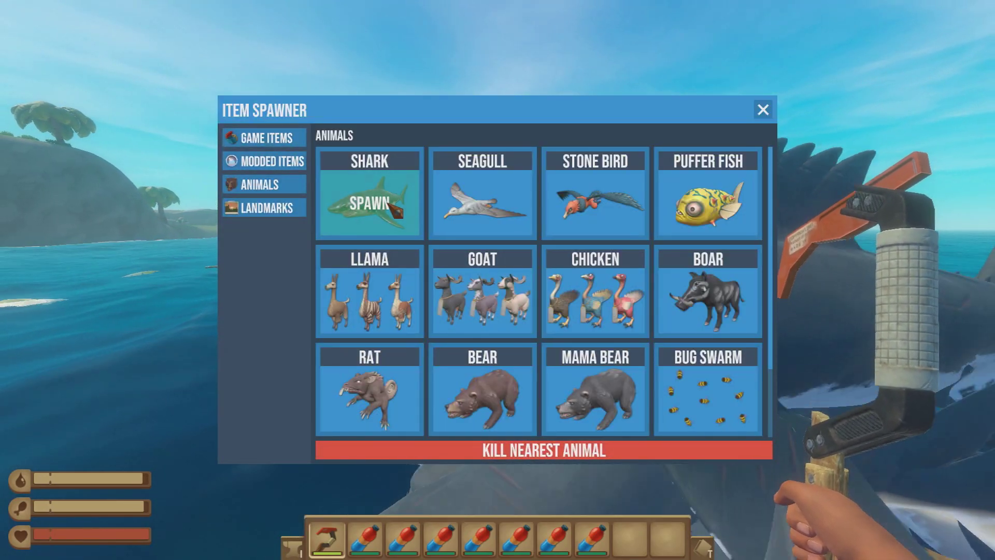
# Close Item Spawner to watch the spawned sharks circling the raft.
pyautogui.press('F3')
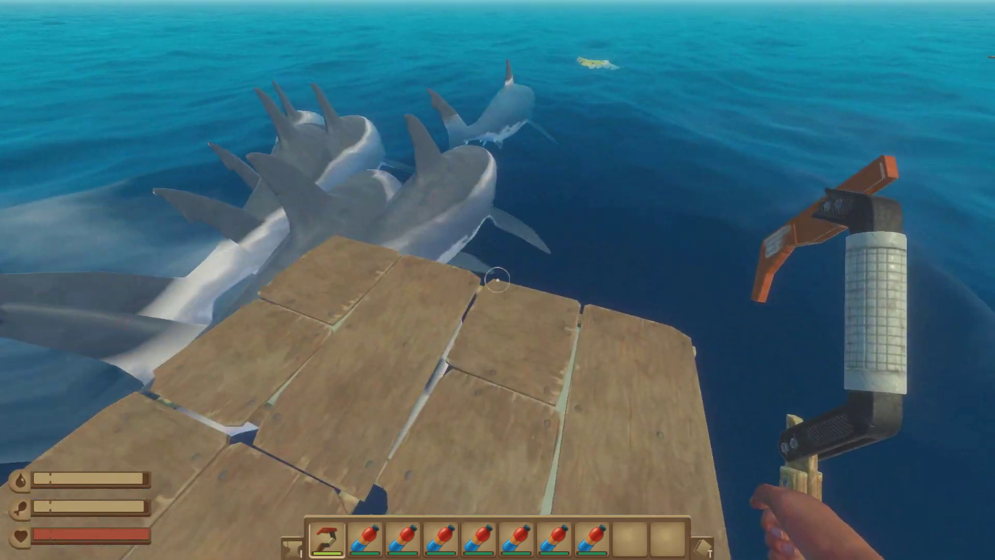